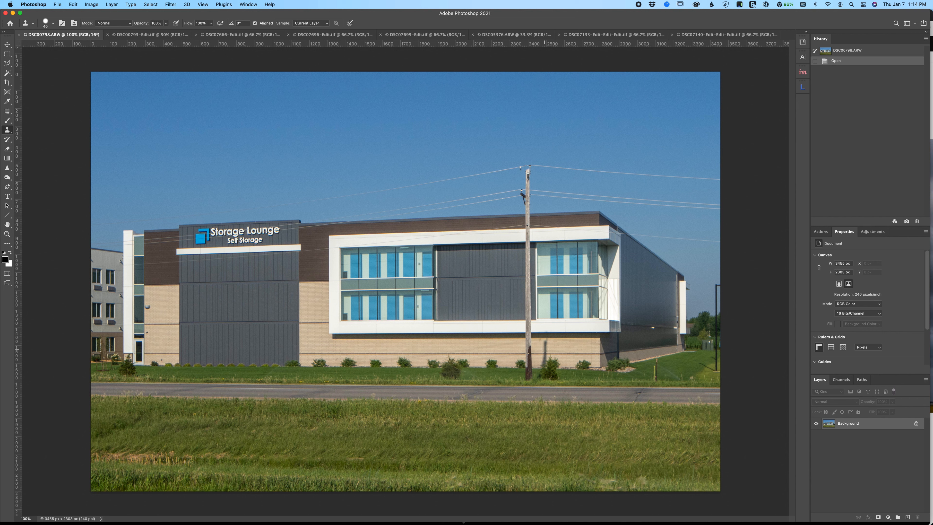
- Start Sky Replacement on the DSC00793-Edit.tif image of the building with the truck
{"action": "key", "text": "v"}
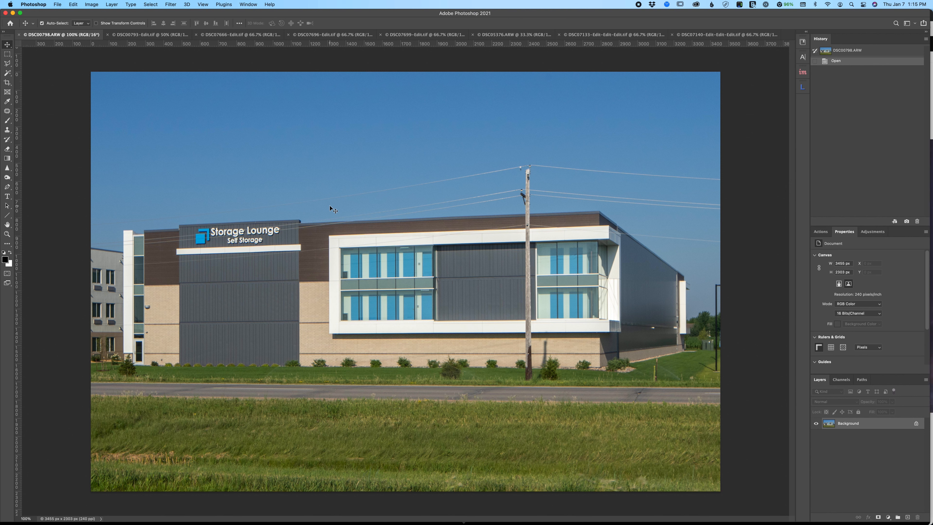
{"action": "left_click", "coordinate": [133, 35]}
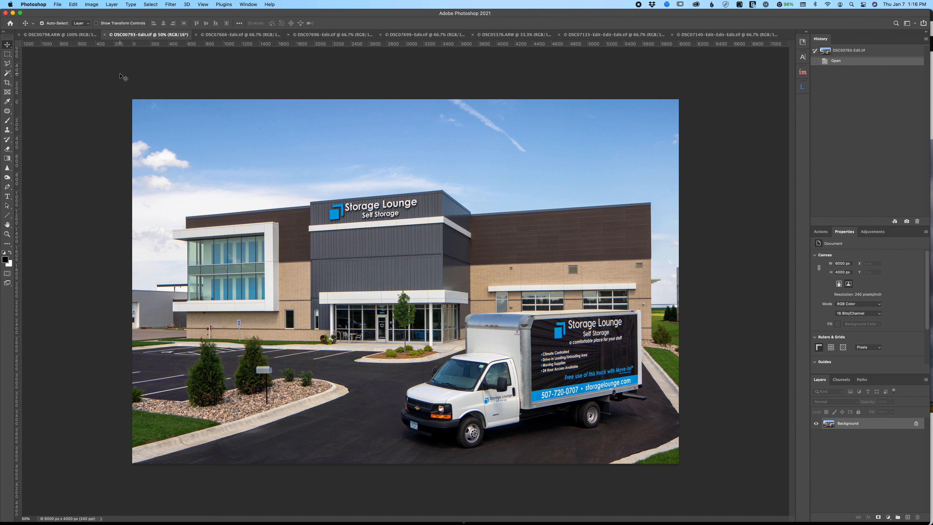
{"action": "left_click", "coordinate": [73, 5]}
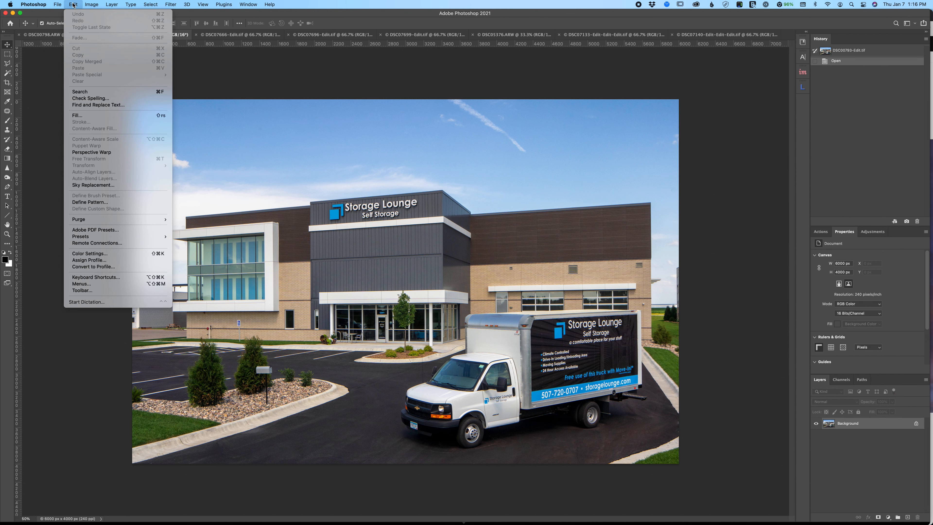
{"action": "left_click", "coordinate": [105, 185]}
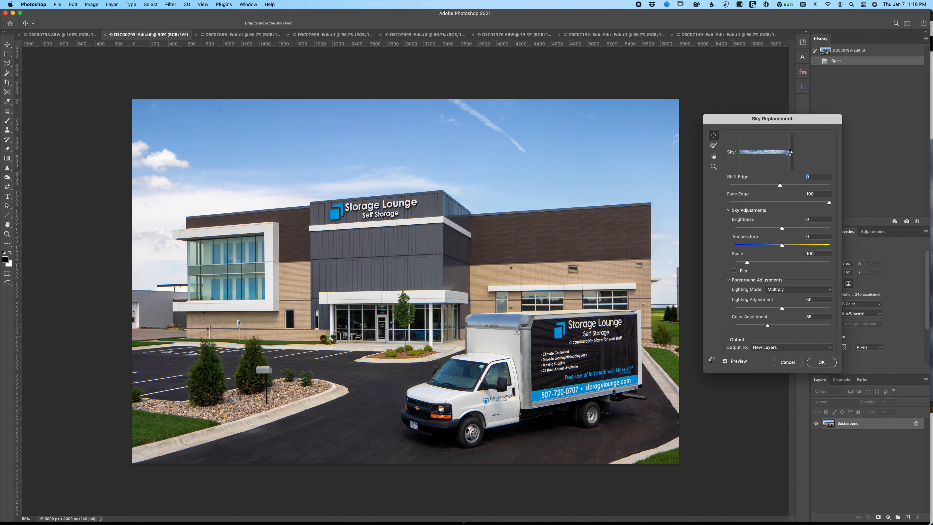
- Switch to Firefox and browse the sky and cloud categories on The Sky Library homepage
{"action": "mouse_move", "coordinate": [307, 523]}
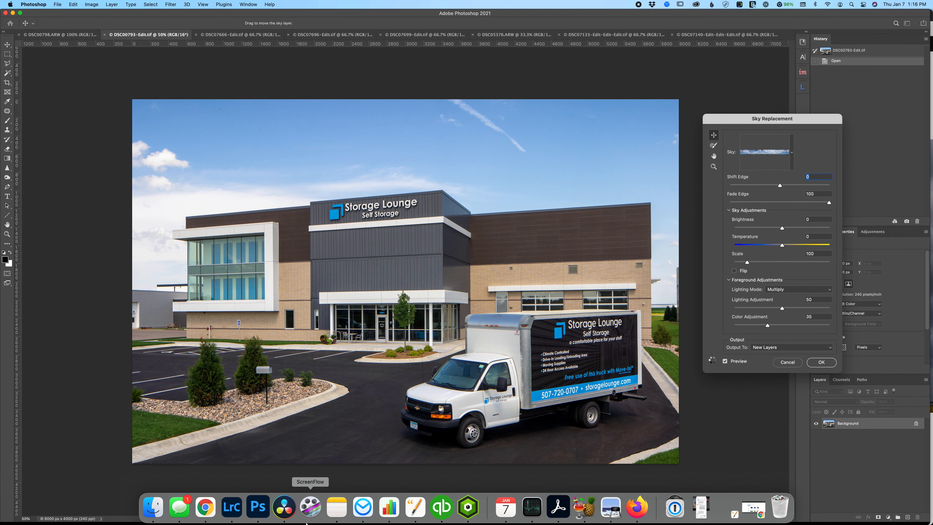
{"action": "left_click", "coordinate": [205, 507]}
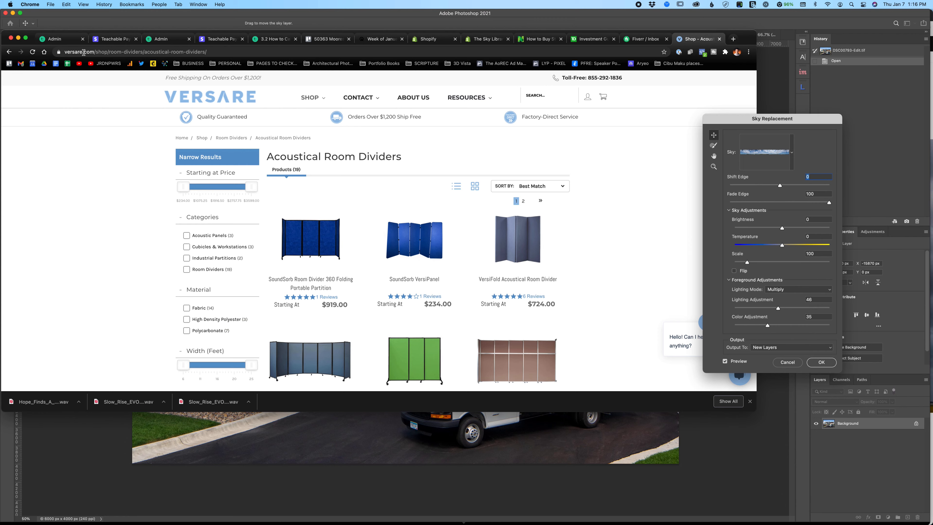
{"action": "left_click", "coordinate": [18, 39]}
{"action": "mouse_move", "coordinate": [468, 523]}
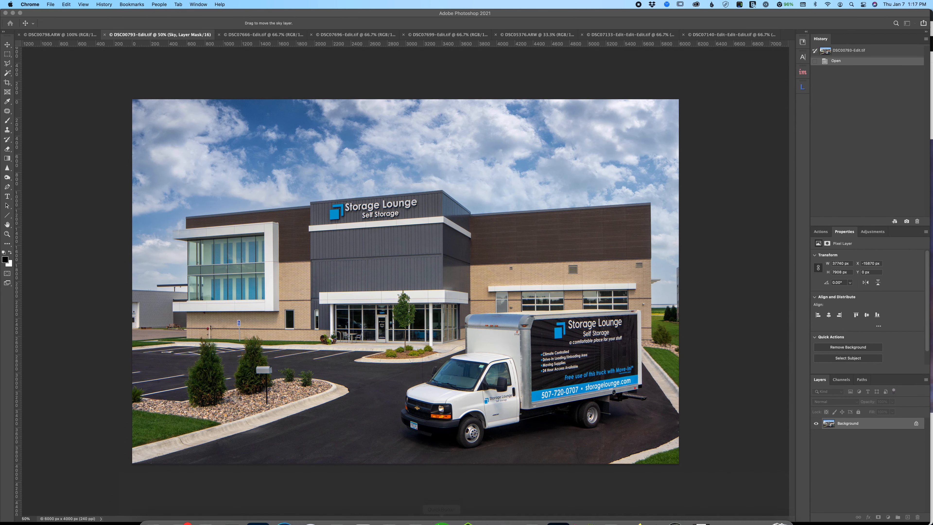
{"action": "left_click", "coordinate": [631, 506]}
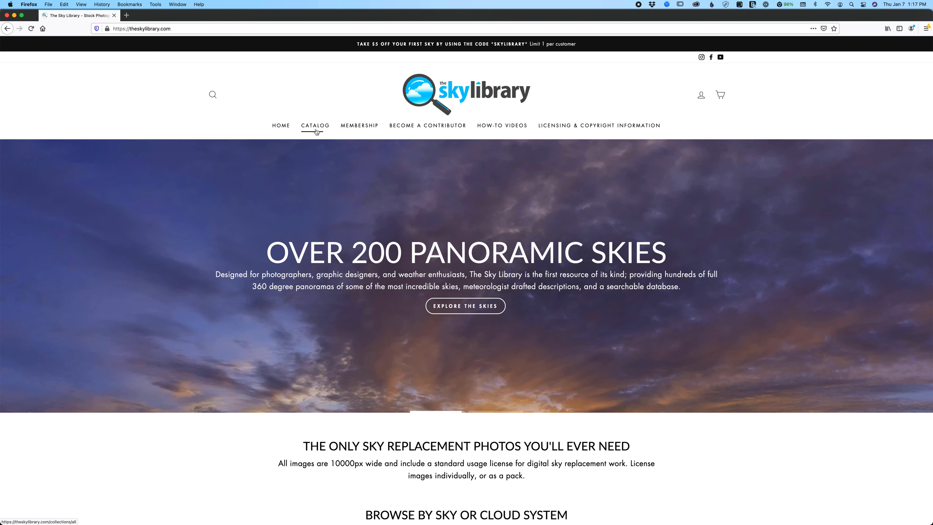
{"action": "scroll", "coordinate": [386, 196], "scroll_direction": "down", "scroll_amount": 6}
{"action": "scroll", "coordinate": [379, 185], "scroll_direction": "down", "scroll_amount": 3}
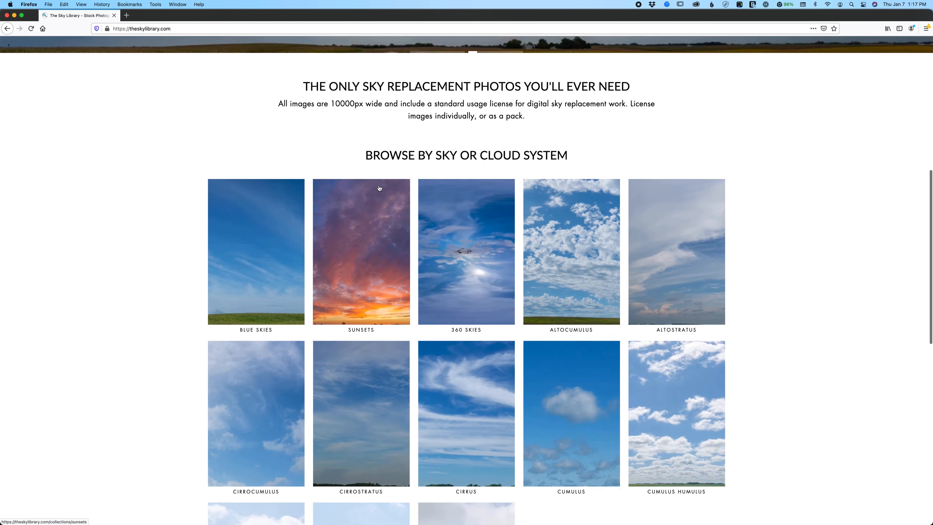
{"action": "scroll", "coordinate": [398, 294], "scroll_direction": "down", "scroll_amount": 3}
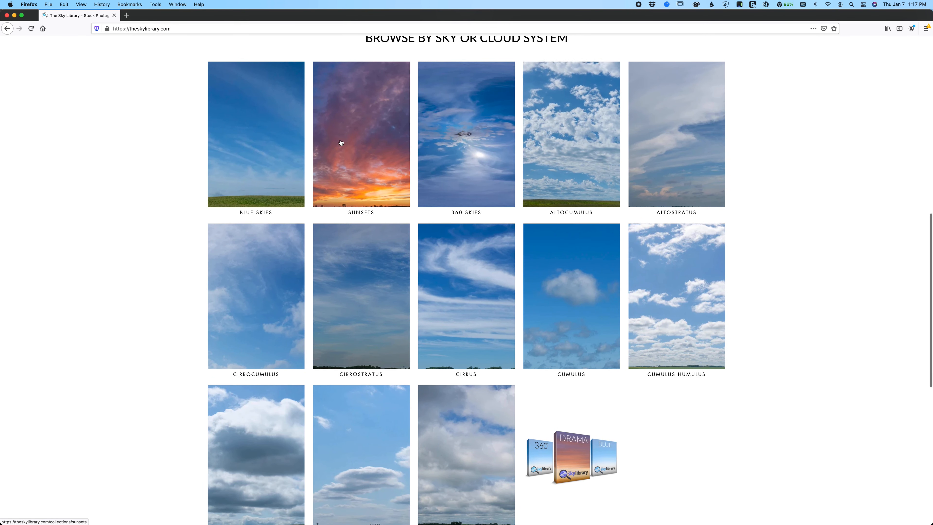
{"action": "scroll", "coordinate": [593, 170], "scroll_direction": "up", "scroll_amount": 12}
- Search The Sky Library for "afternoon" skies
{"action": "left_click", "coordinate": [220, 72]}
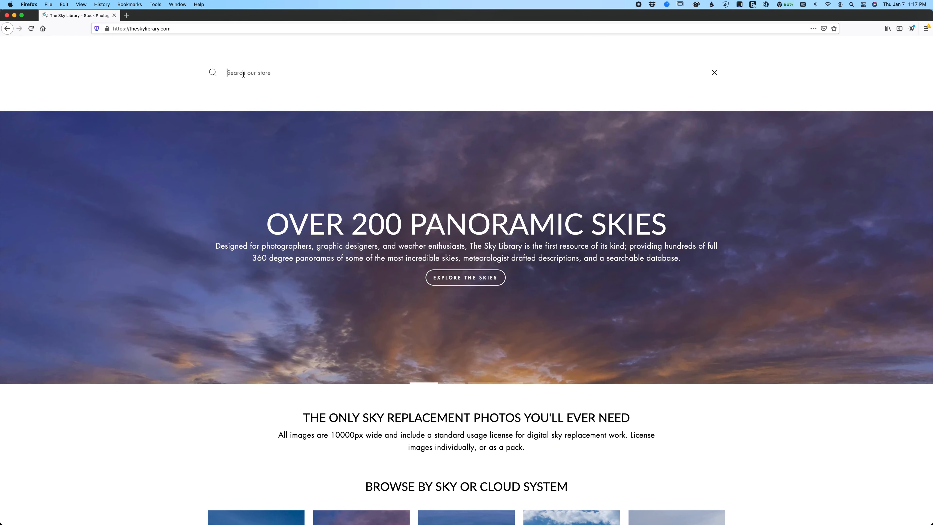
{"action": "type", "text": "late"}
{"action": "key", "text": "BackSpace"}
{"action": "key", "text": "BackSpace"}
{"action": "key", "text": "BackSpace"}
{"action": "key", "text": "BackSpace"}
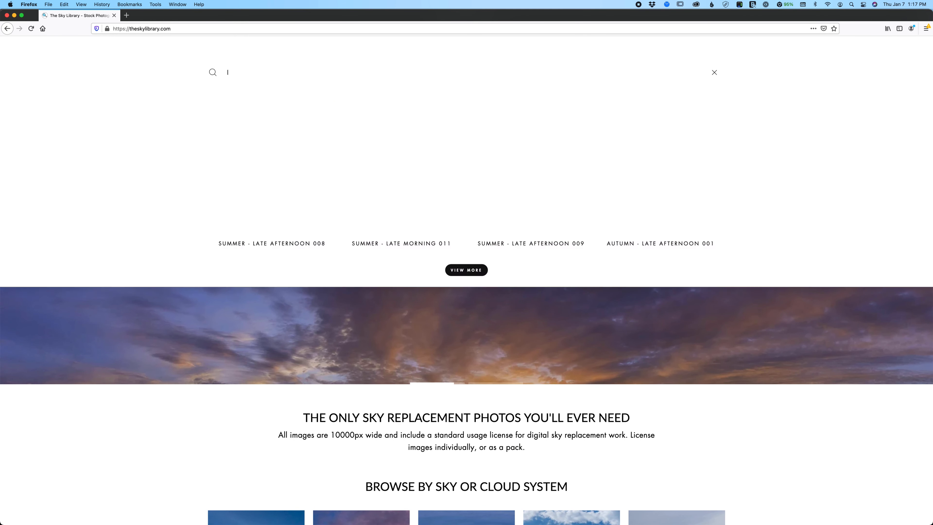
{"action": "type", "text": "afternoon"}
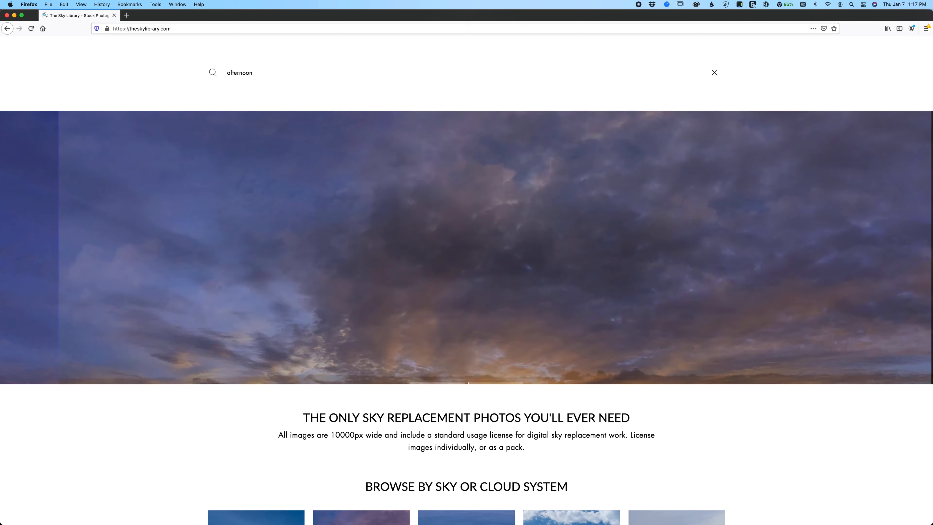
{"action": "key", "text": "Return"}
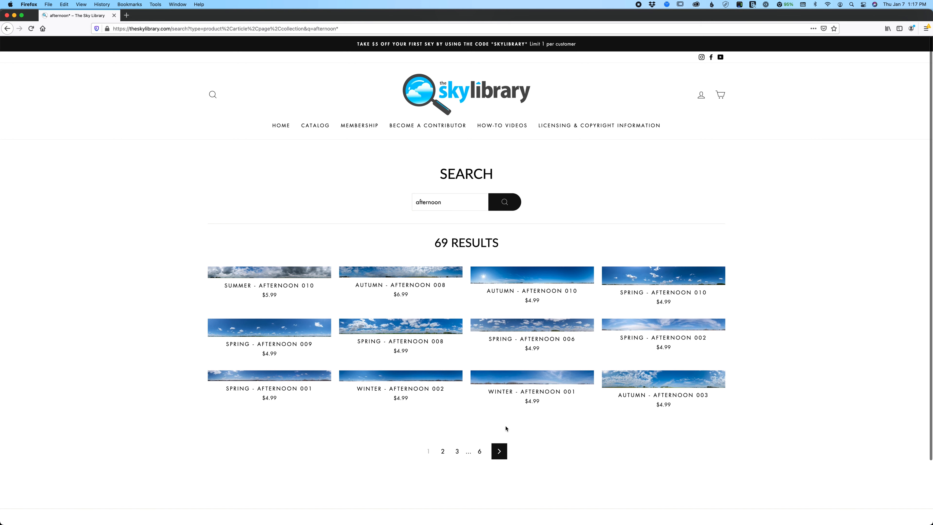
- View the Spring - Afternoon 002 panorama enlarged on its product page and close the enlarged view
{"action": "left_click", "coordinate": [653, 327]}
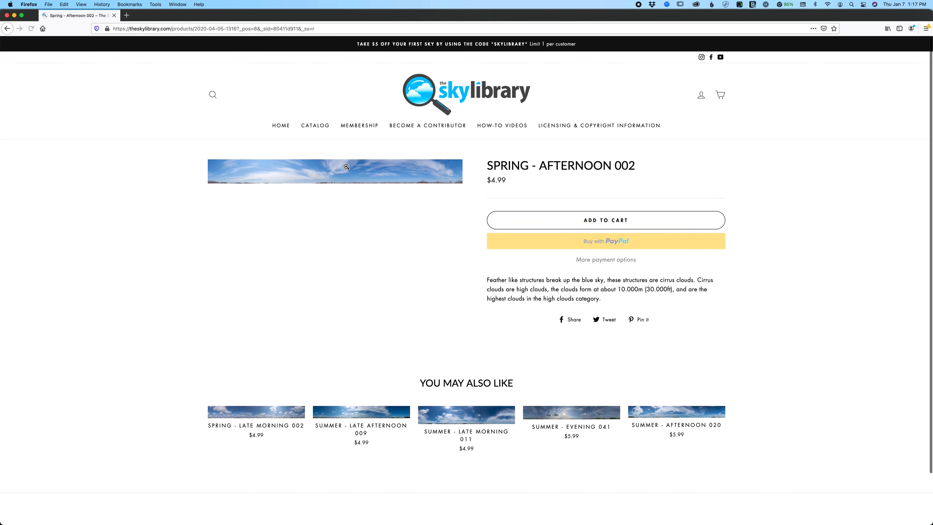
{"action": "left_click", "coordinate": [346, 167]}
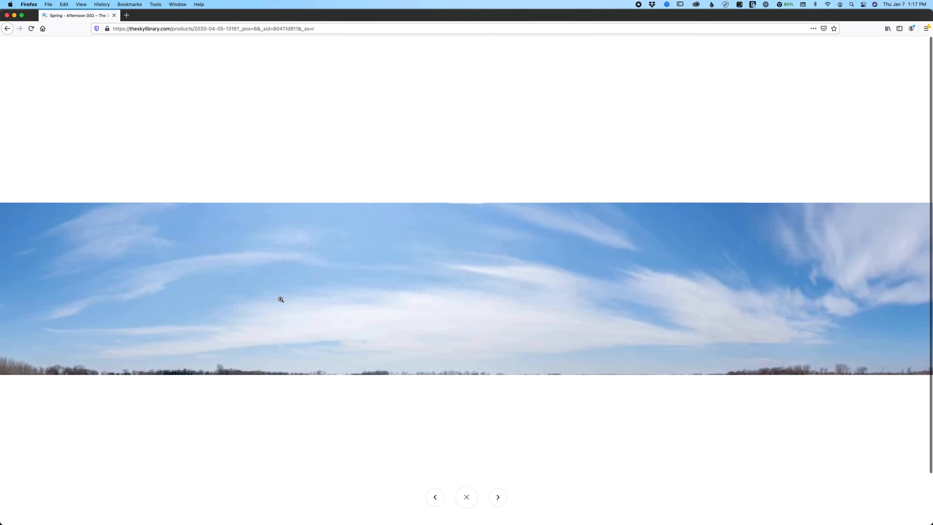
{"action": "left_click", "coordinate": [374, 182]}
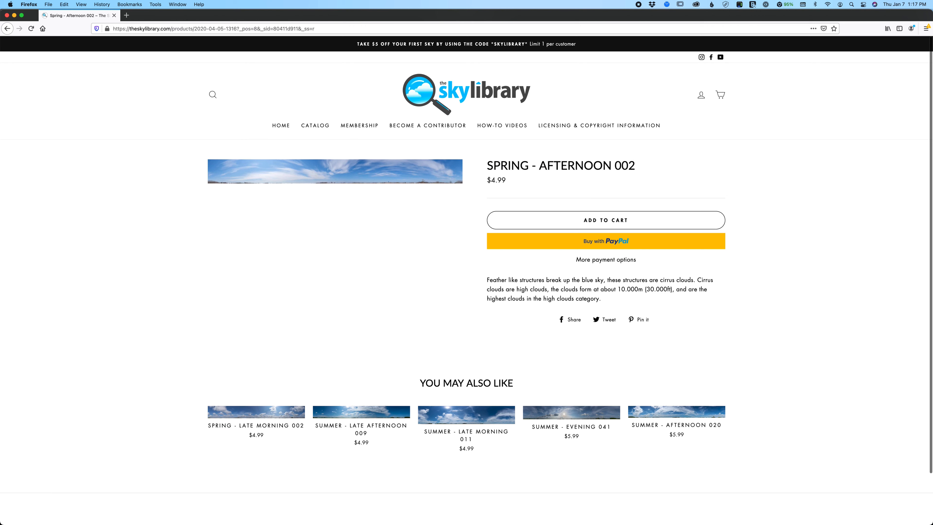
- Switch back to Photoshop and choose the first sky in the fifth row of the Panos group as replacement
{"action": "mouse_move", "coordinate": [470, 524]}
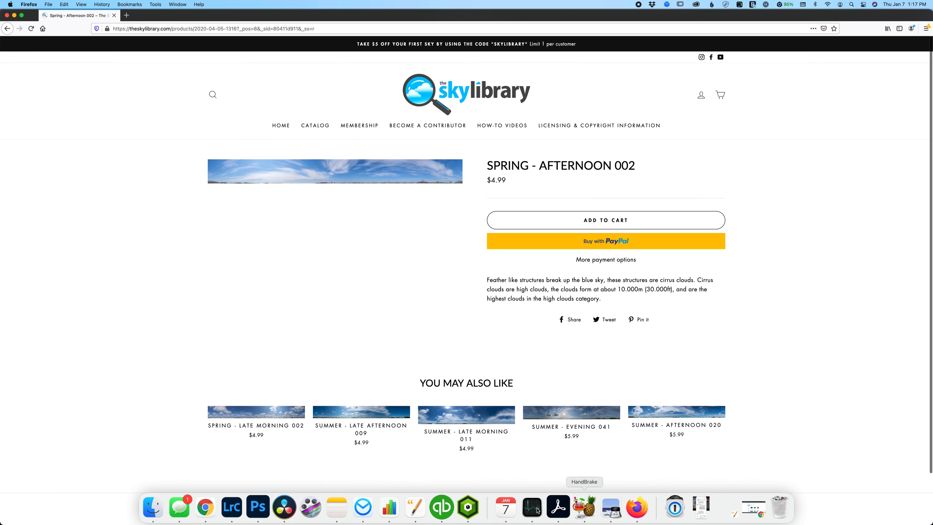
{"action": "left_click", "coordinate": [257, 513]}
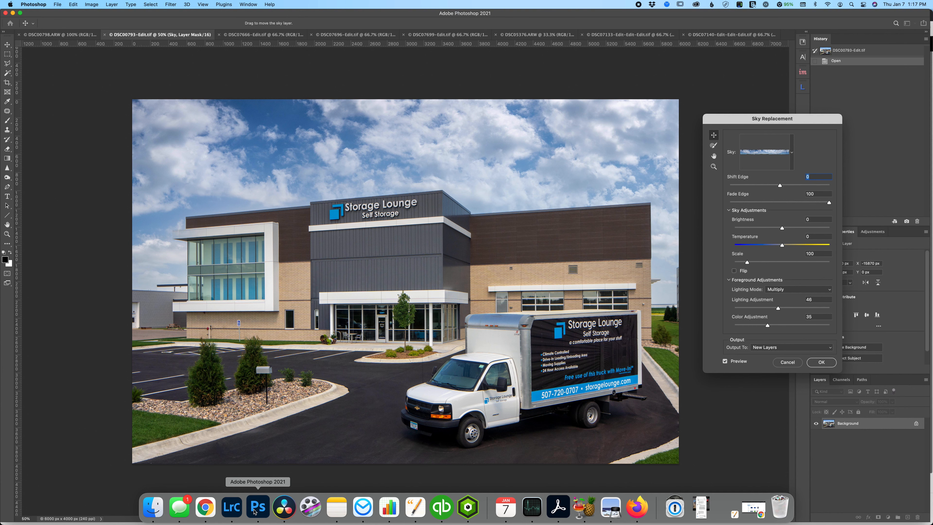
{"action": "left_click", "coordinate": [792, 152]}
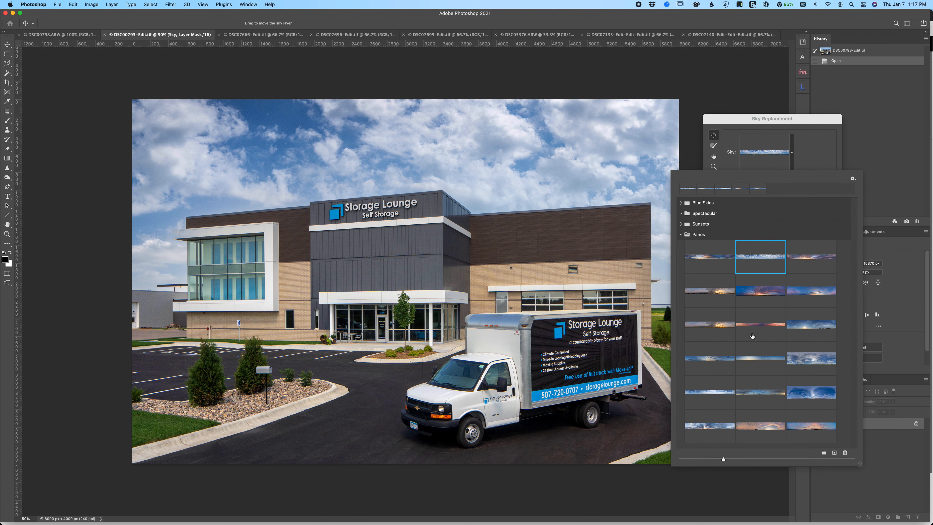
{"action": "left_click", "coordinate": [703, 392]}
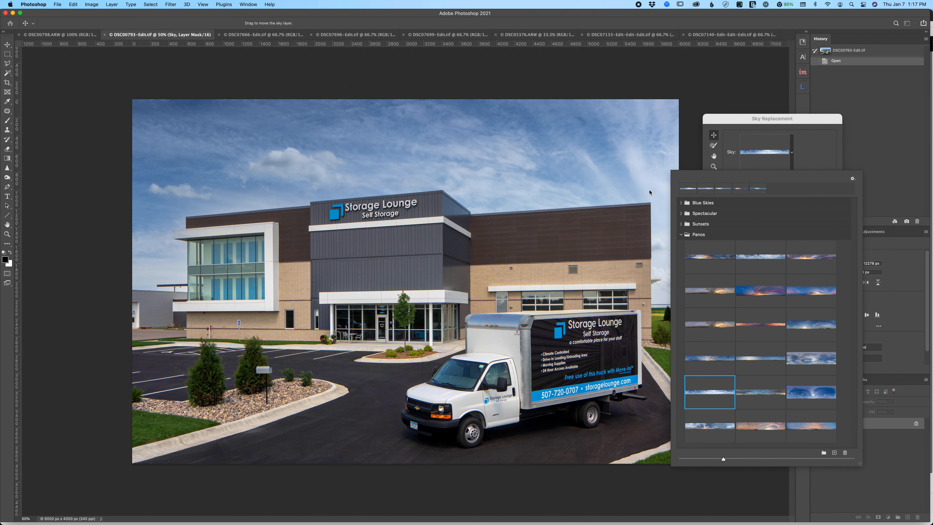
- Reposition the replacement sky so it fills the frame, with the small white clouds above the building's glass-fronted end
{"action": "left_click_drag", "start_coordinate": [646, 174], "coordinate": [609, 180]}
{"action": "left_click_drag", "start_coordinate": [337, 172], "coordinate": [520, 99]}
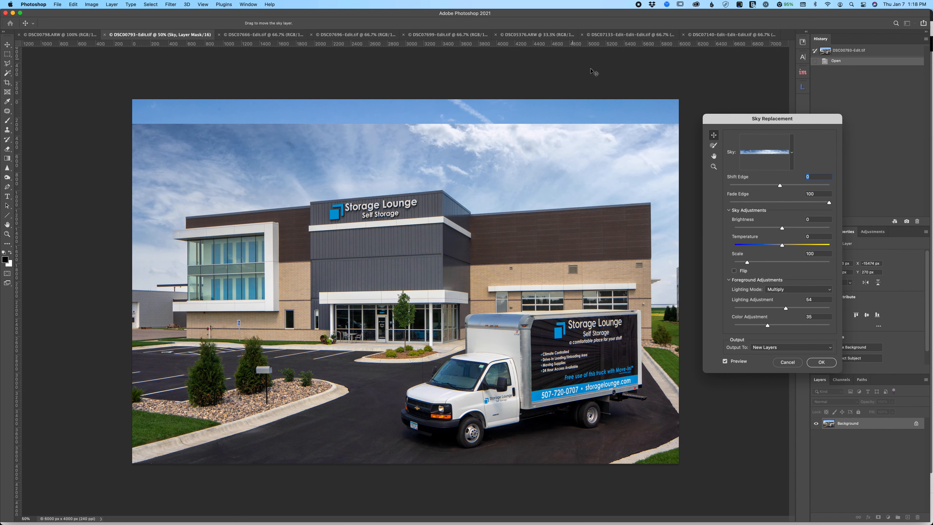
{"action": "left_click_drag", "start_coordinate": [396, 160], "coordinate": [514, 142]}
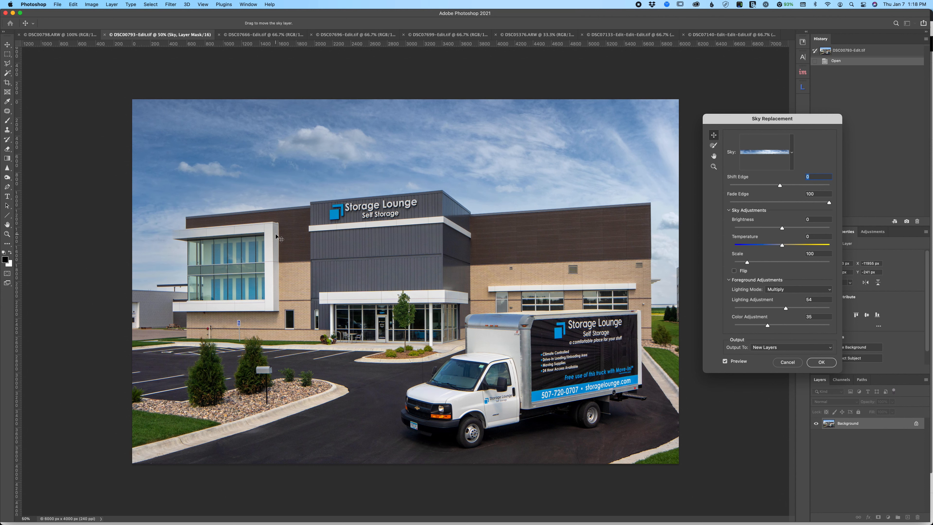
- Apply the sky replacement as new layers, and toggle the Sky layer off and on to compare
{"action": "left_click", "coordinate": [818, 363]}
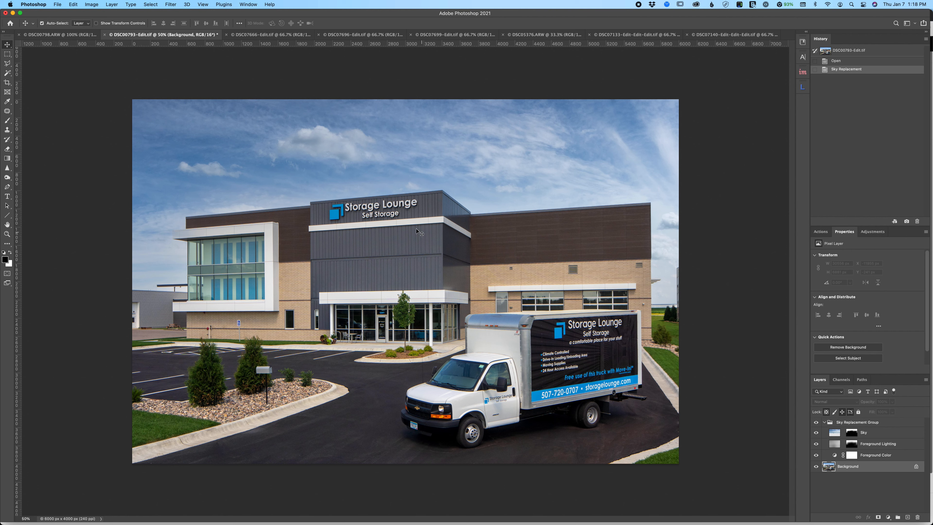
{"action": "left_click", "coordinate": [815, 434]}
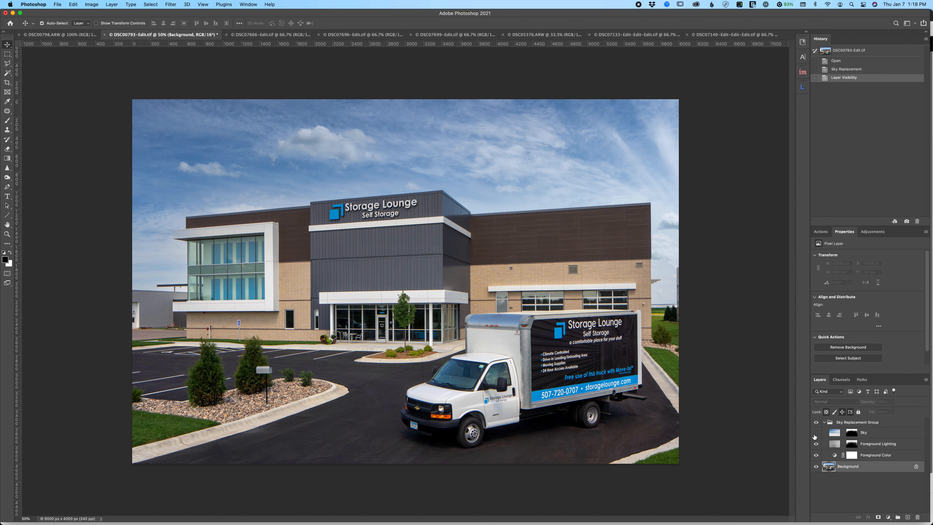
{"action": "left_click", "coordinate": [816, 432]}
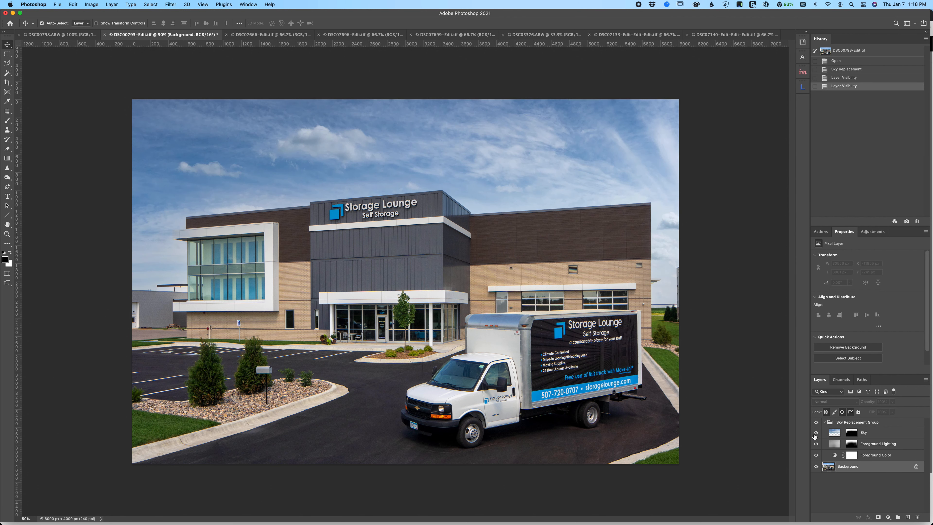
- Start Sky Replacement on the DSC00798.ARW image of the building with the utility pole
{"action": "left_click", "coordinate": [66, 37]}
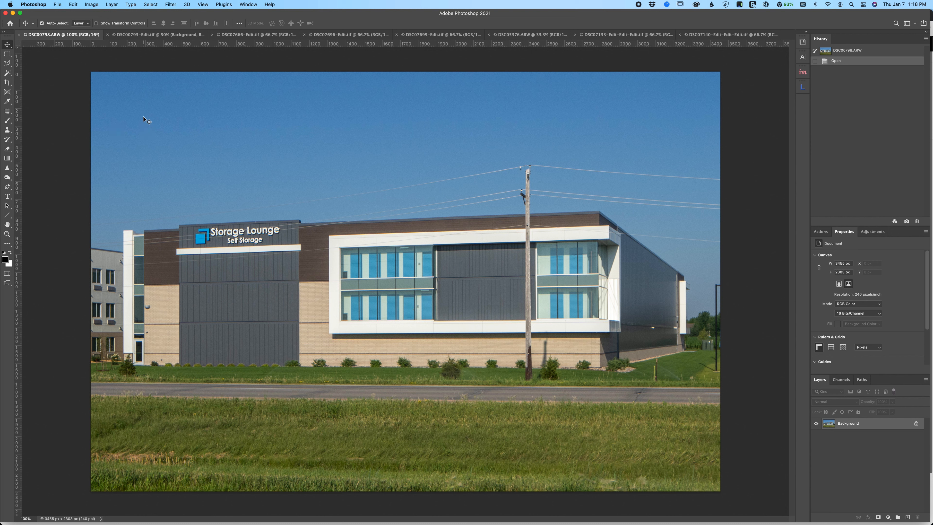
{"action": "left_click", "coordinate": [76, 5]}
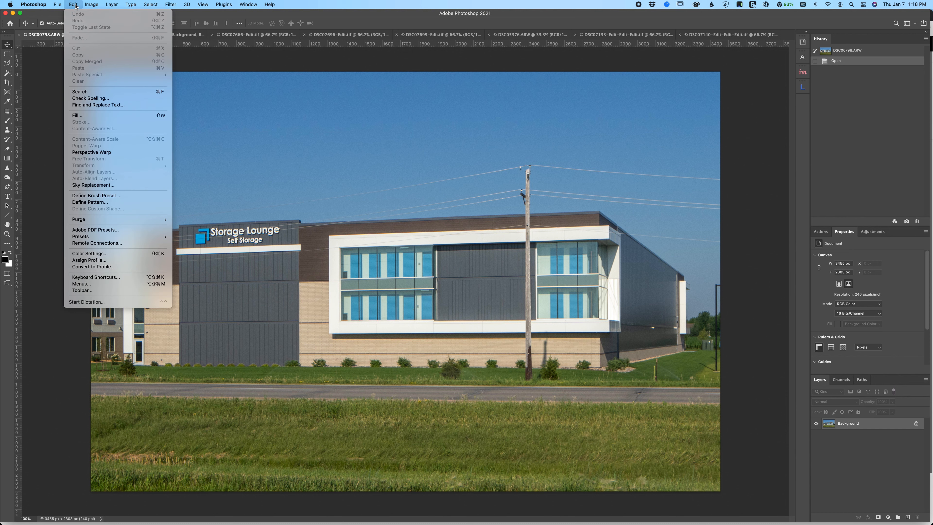
{"action": "left_click", "coordinate": [102, 185]}
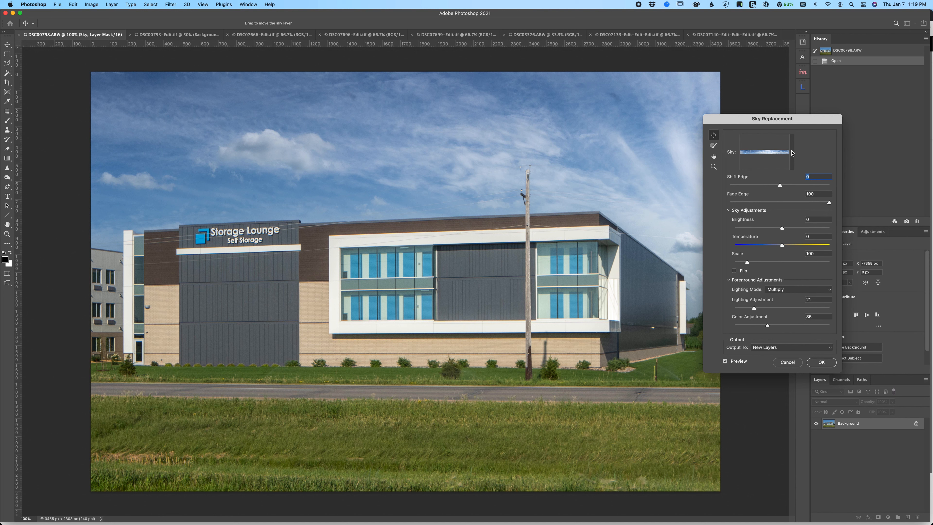
- Choose the second sky in the first row of the Panos group and shift it left to bring denser clouds over the building
{"action": "left_click", "coordinate": [792, 152]}
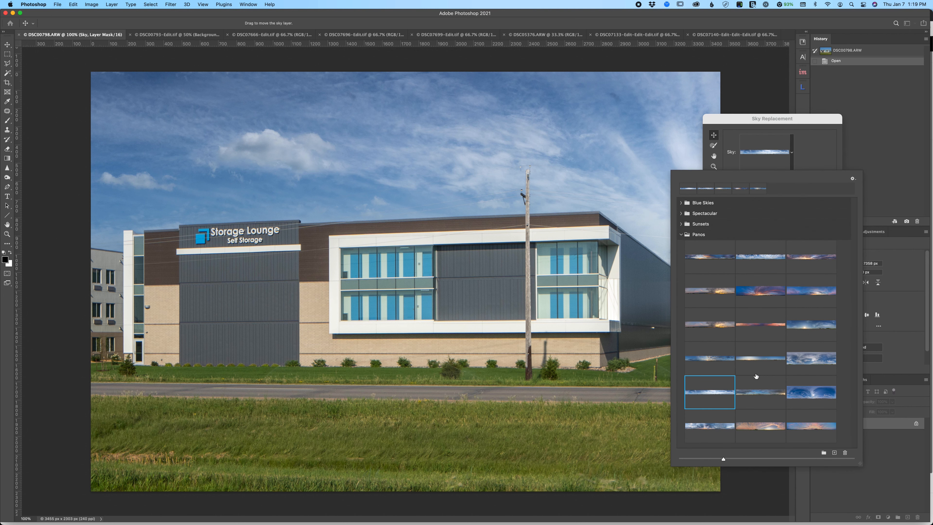
{"action": "left_click", "coordinate": [756, 258]}
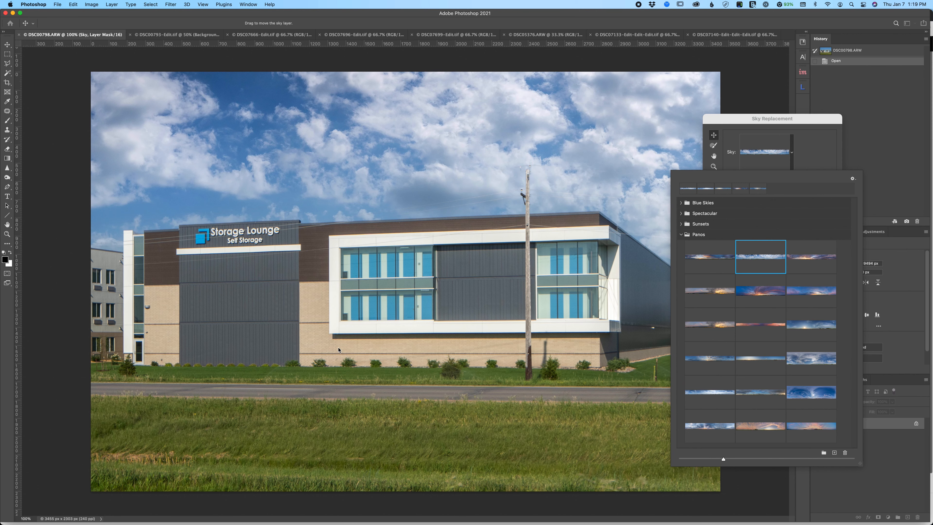
{"action": "left_click", "coordinate": [554, 140]}
{"action": "left_click_drag", "start_coordinate": [554, 140], "coordinate": [224, 149]}
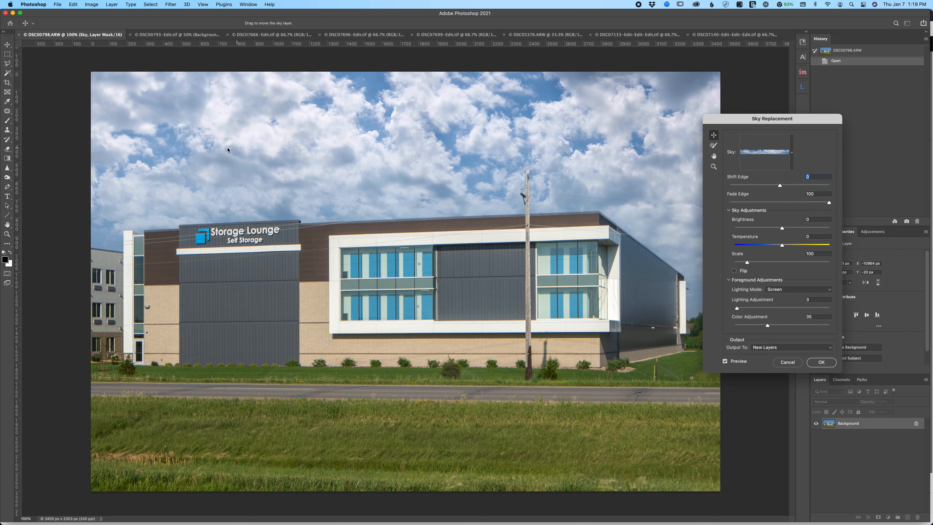
- Start adding a new sky preset to the Panos group, and show the Blue Skies image folder as icons in an enlarged file dialog
{"action": "left_click", "coordinate": [793, 152]}
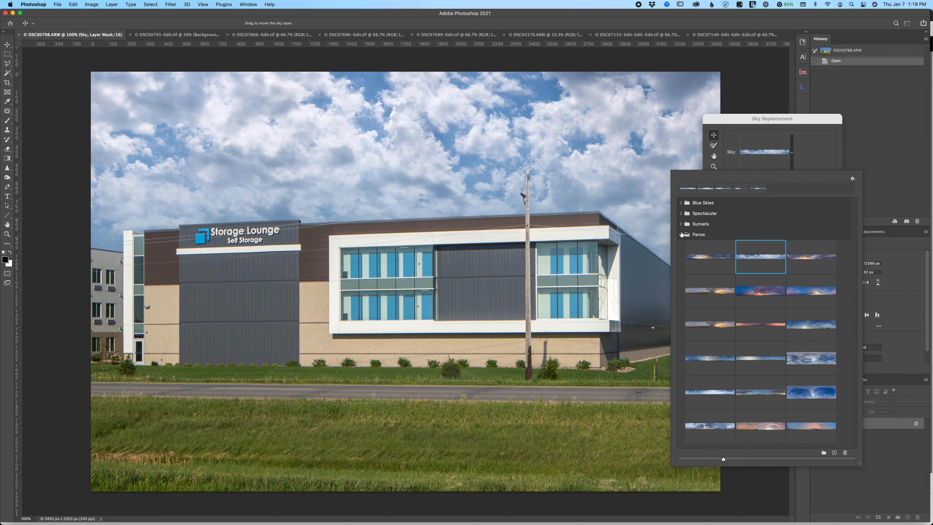
{"action": "left_click", "coordinate": [834, 453]}
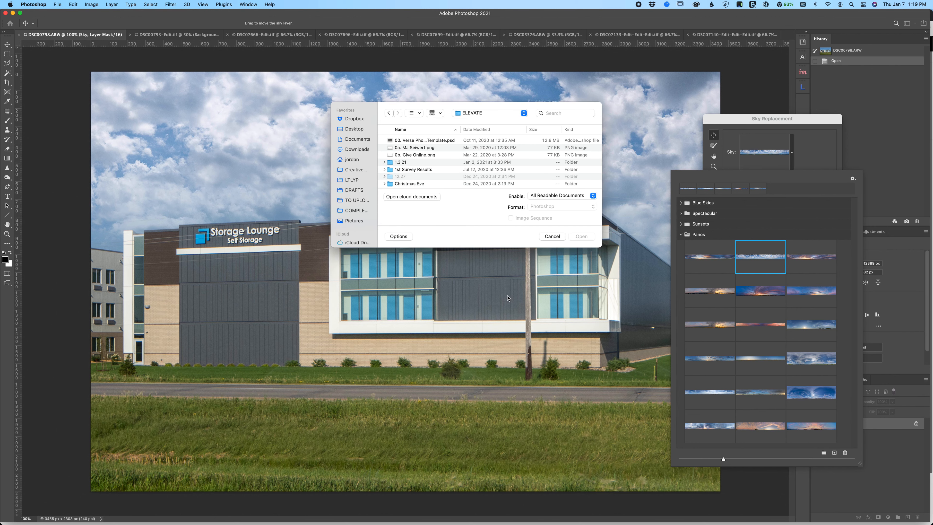
{"action": "double_click", "coordinate": [402, 176]}
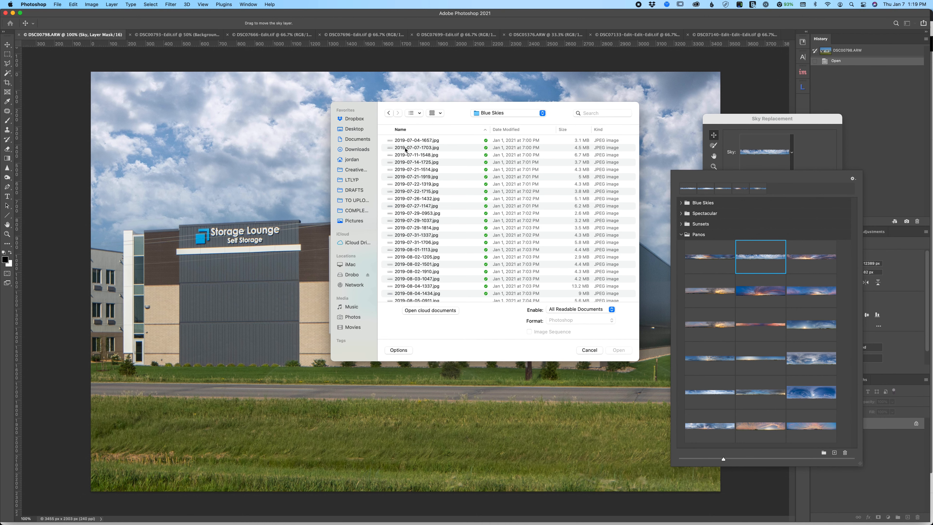
{"action": "left_click", "coordinate": [414, 113]}
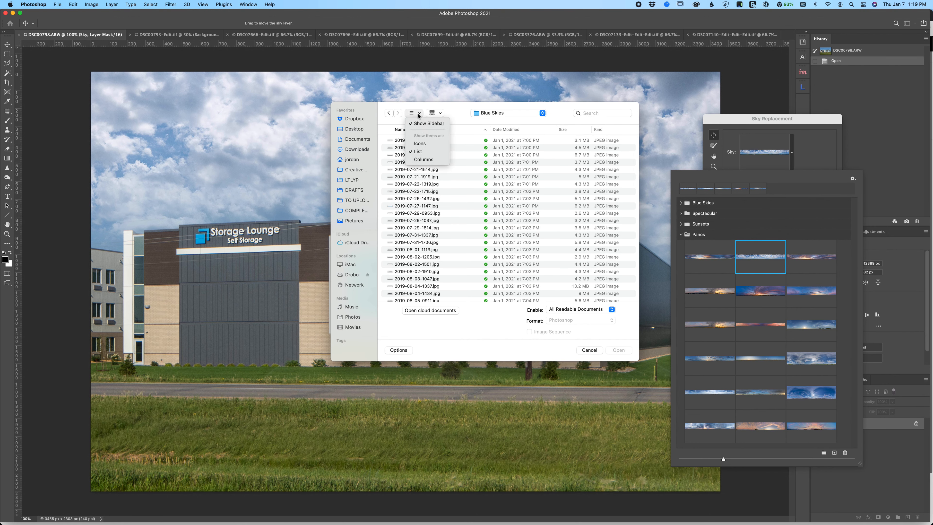
{"action": "left_click", "coordinate": [427, 144]}
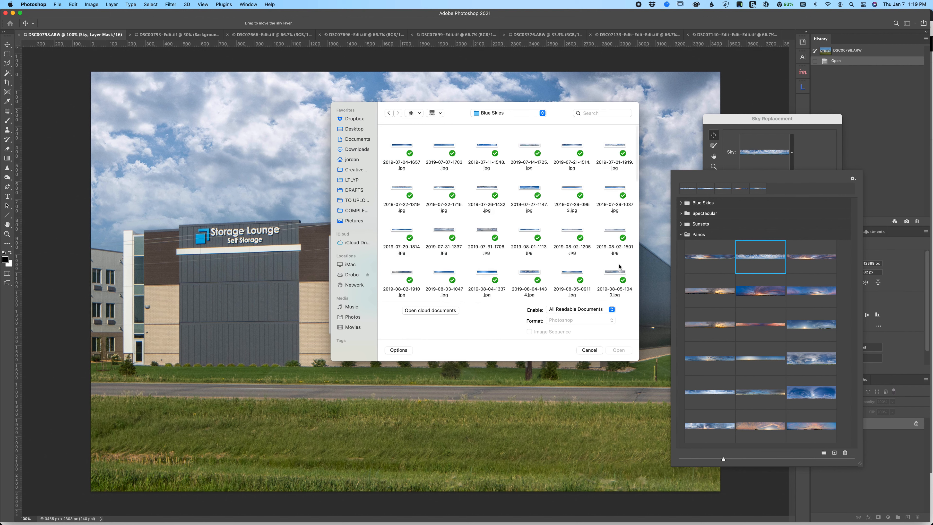
{"action": "left_click_drag", "start_coordinate": [639, 360], "coordinate": [678, 427]}
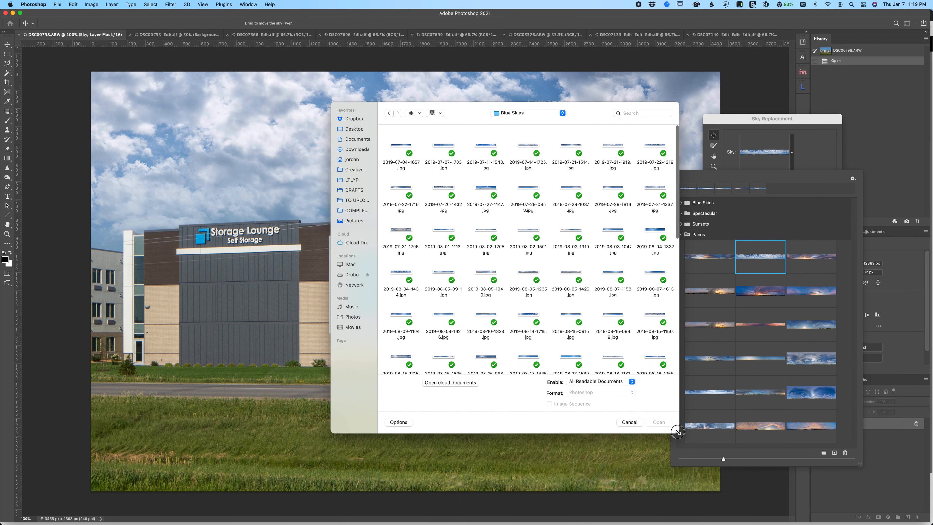
- Preview several panoramas in the Blue Skies folder, and import 2019-09-26-0939.jpg as a sky preset under its default name
{"action": "scroll", "coordinate": [553, 242], "scroll_direction": "down", "scroll_amount": 5}
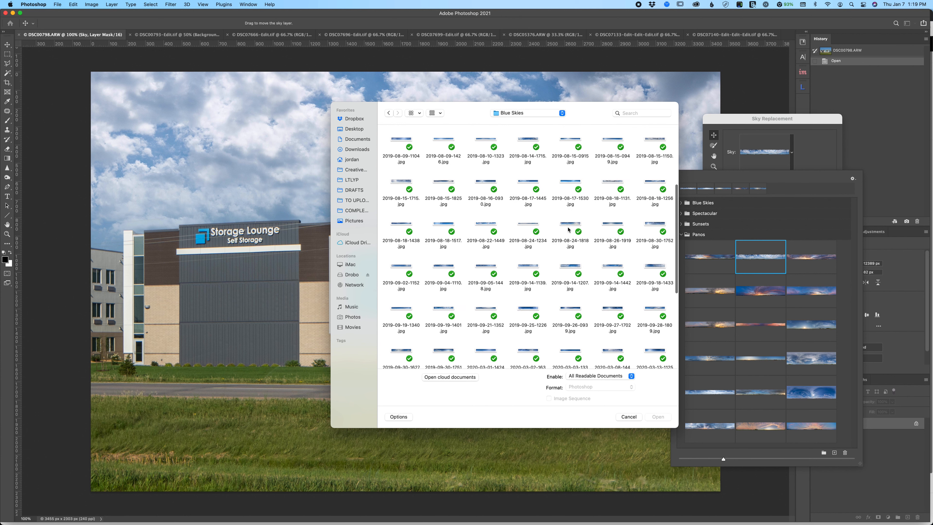
{"action": "left_click", "coordinate": [564, 229]}
{"action": "key", "text": "space"}
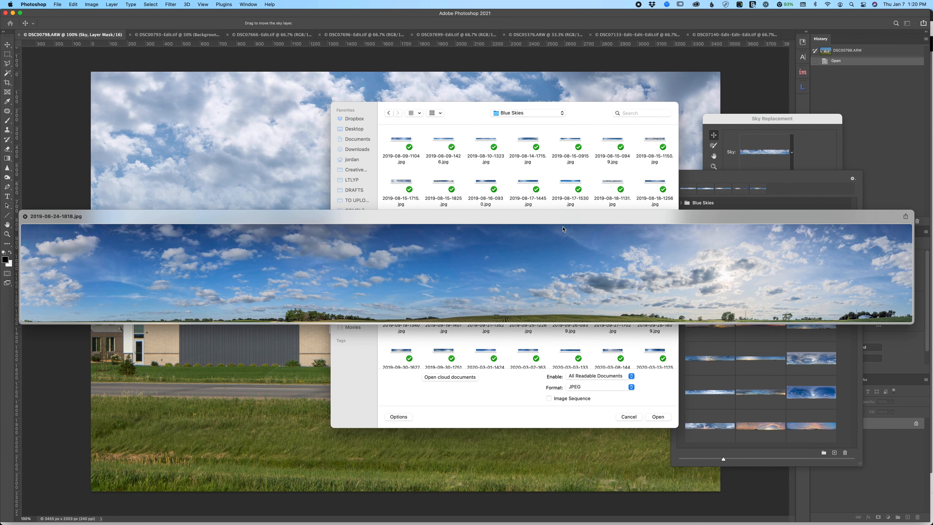
{"action": "key", "text": "Down"}
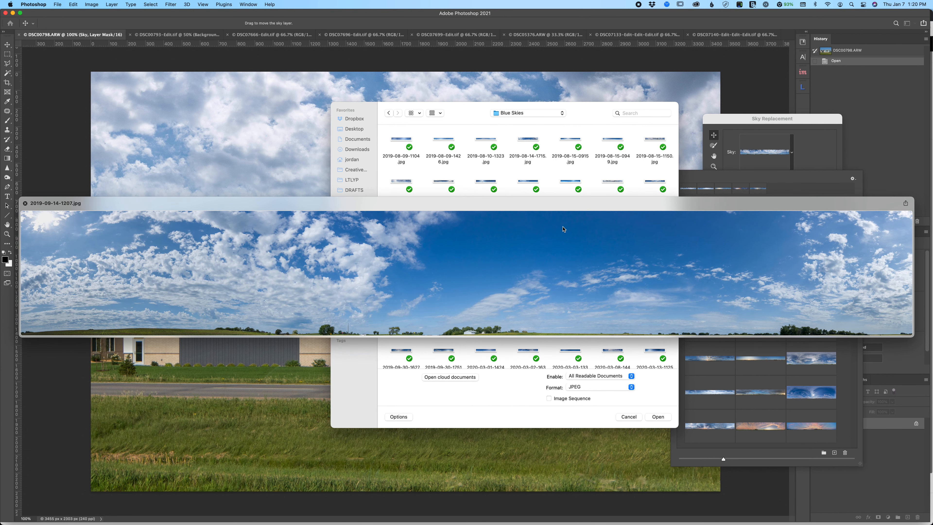
{"action": "key", "text": "Down"}
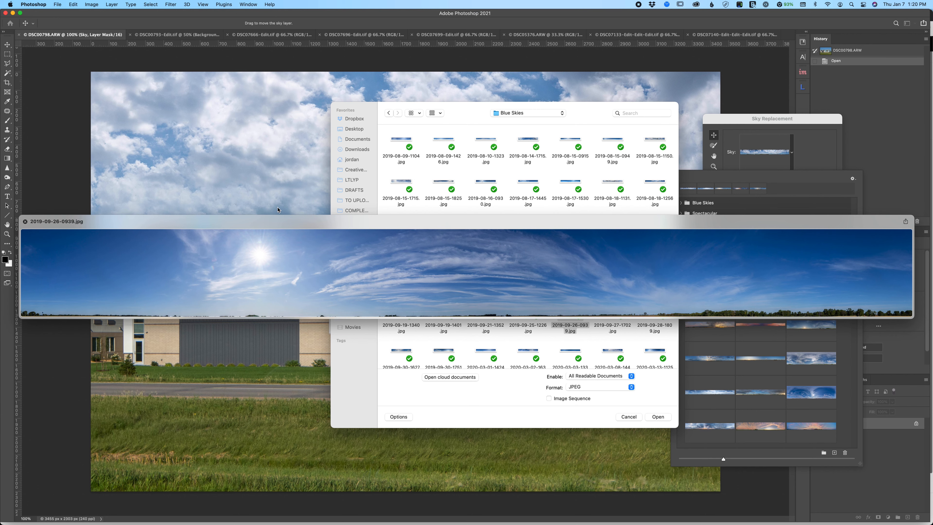
{"action": "key", "text": "space"}
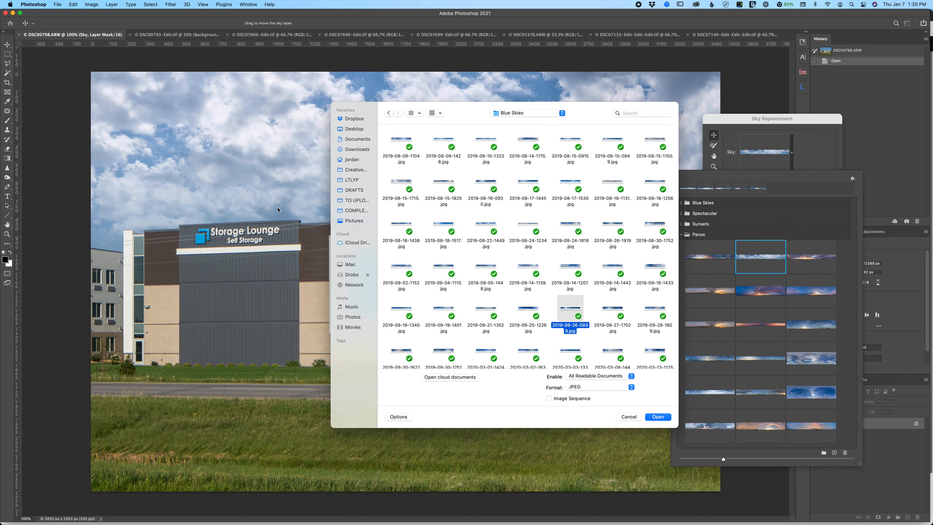
{"action": "key", "text": "Return"}
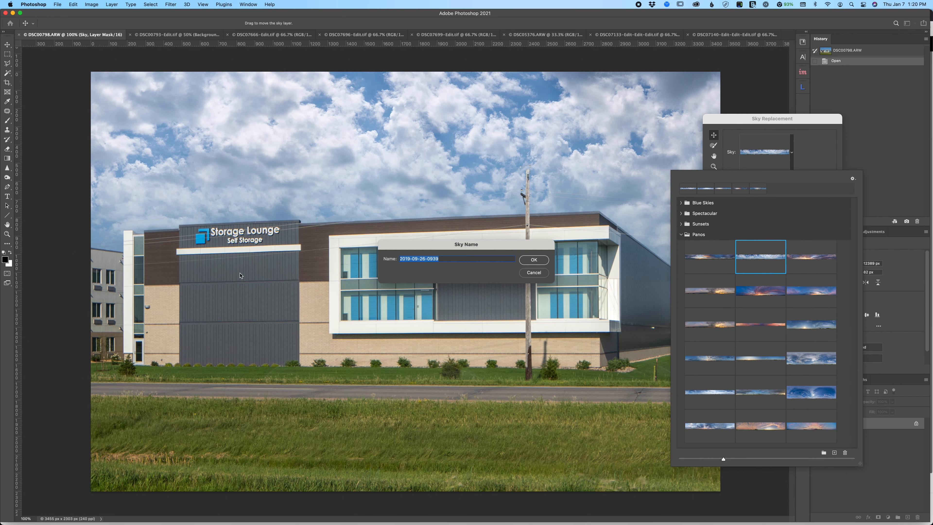
{"action": "left_click", "coordinate": [534, 259]}
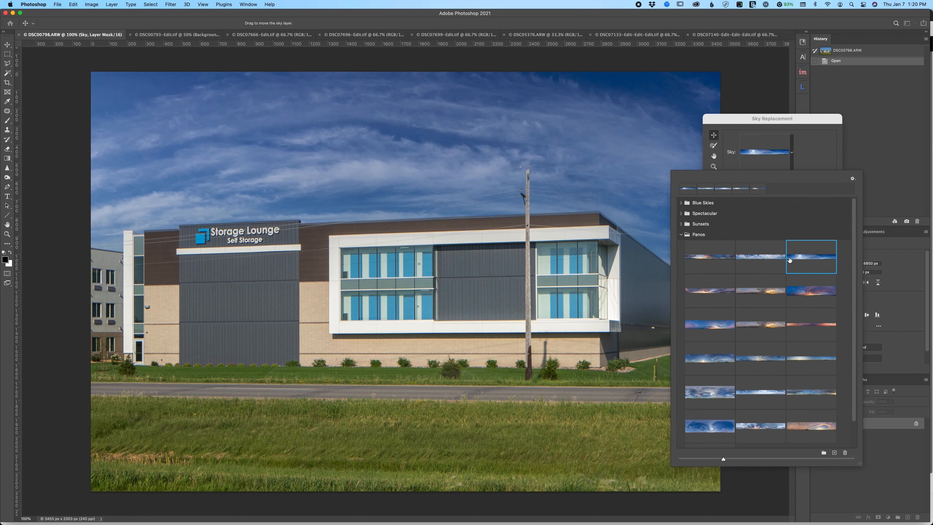
- Reposition the imported sky so layers of wispy clouds spread across the whole width above the building
{"action": "left_click_drag", "start_coordinate": [403, 169], "coordinate": [273, 159]}
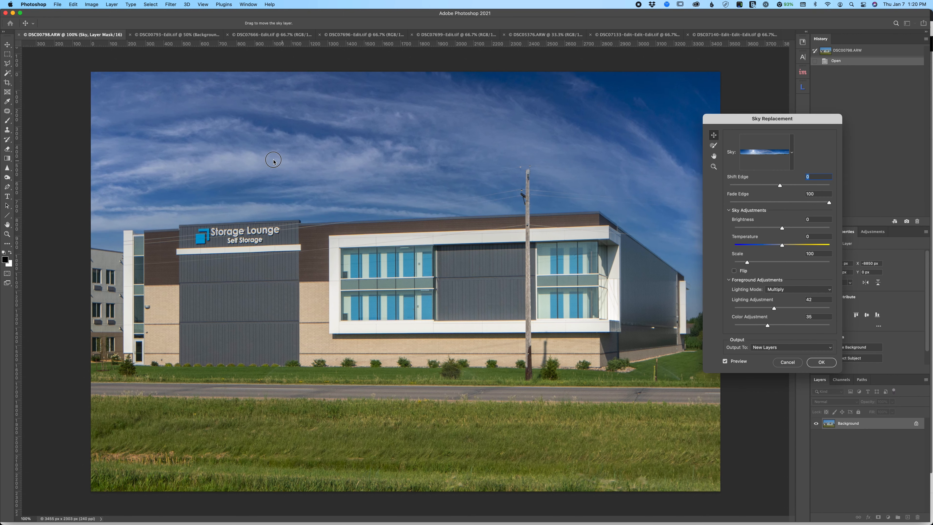
{"action": "left_click_drag", "start_coordinate": [351, 172], "coordinate": [501, 204]}
{"action": "left_click_drag", "start_coordinate": [138, 211], "coordinate": [406, 169]}
{"action": "left_click_drag", "start_coordinate": [456, 197], "coordinate": [260, 151]}
{"action": "left_click_drag", "start_coordinate": [412, 179], "coordinate": [282, 214]}
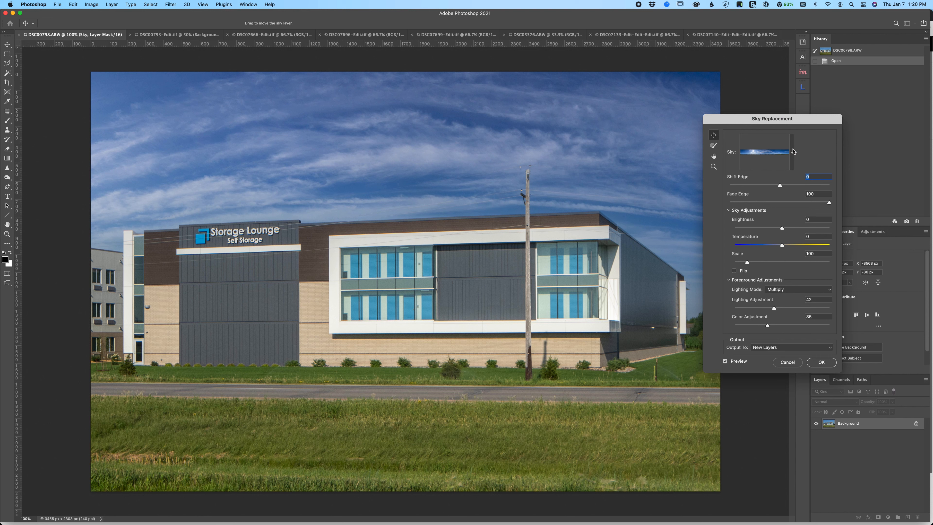
{"action": "left_click", "coordinate": [792, 151]}
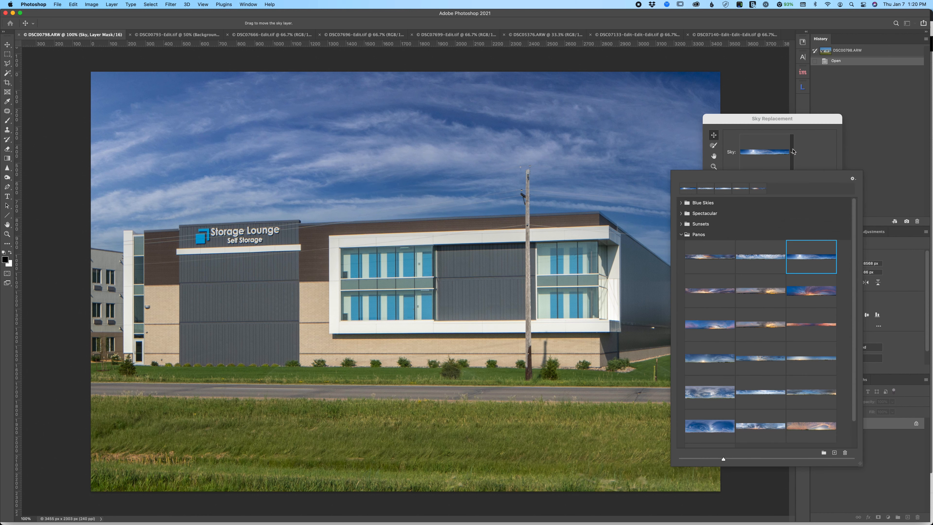
{"action": "left_click", "coordinate": [680, 202]}
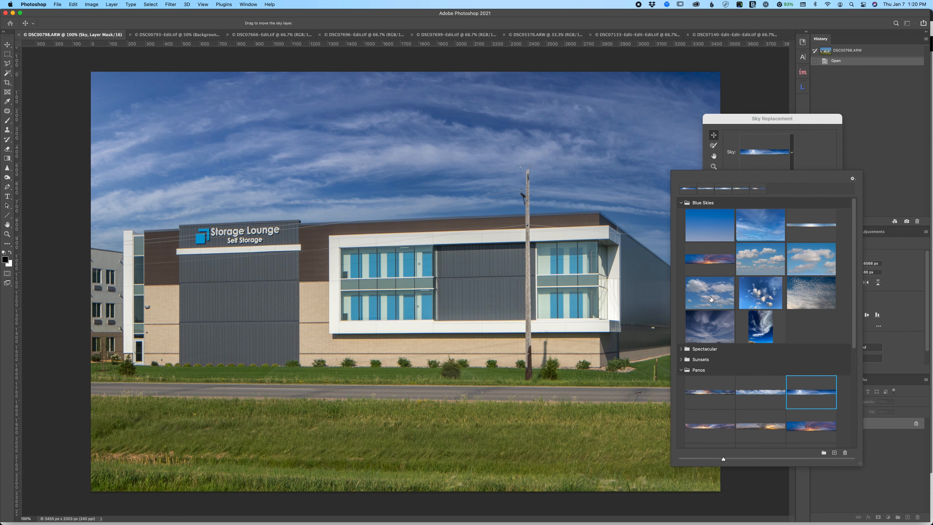
{"action": "left_click", "coordinate": [681, 203]}
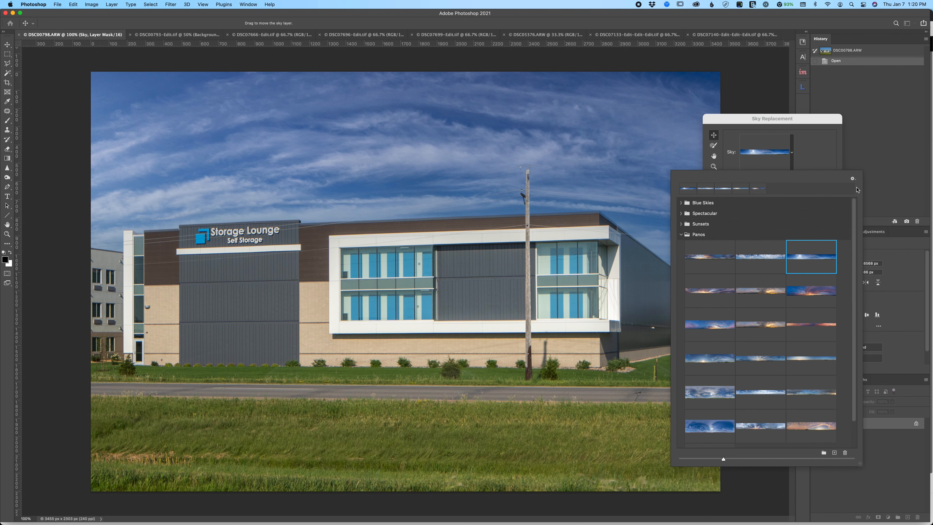
{"action": "left_click", "coordinate": [643, 16]}
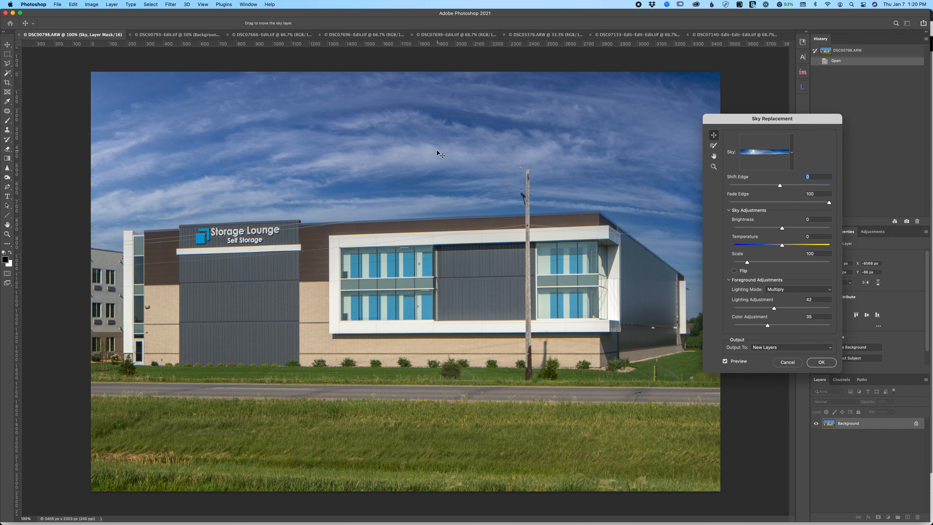
- Shift the sky left so the wispy clouds sweep over the building, and apply it as new layers, comparing with the Sky layer off
{"action": "left_click_drag", "start_coordinate": [427, 152], "coordinate": [379, 165]}
{"action": "left_click_drag", "start_coordinate": [311, 162], "coordinate": [139, 169]}
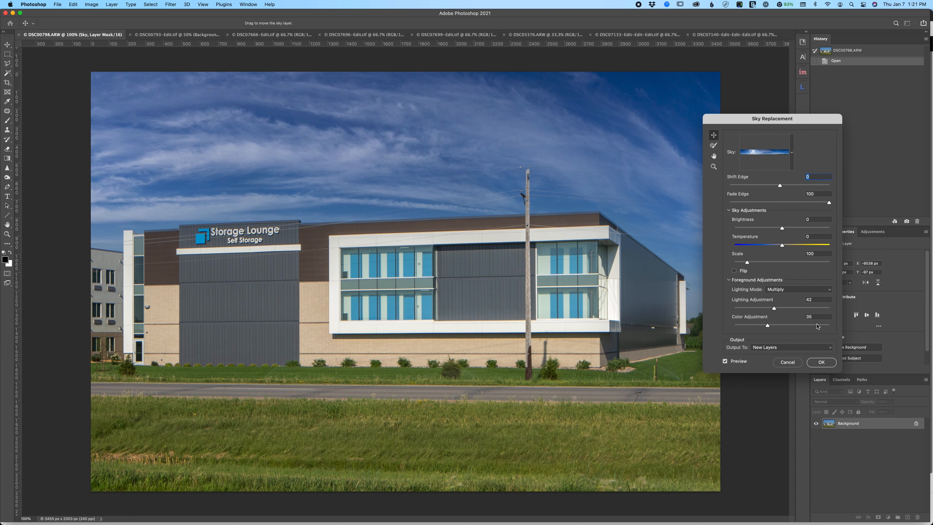
{"action": "left_click", "coordinate": [823, 363]}
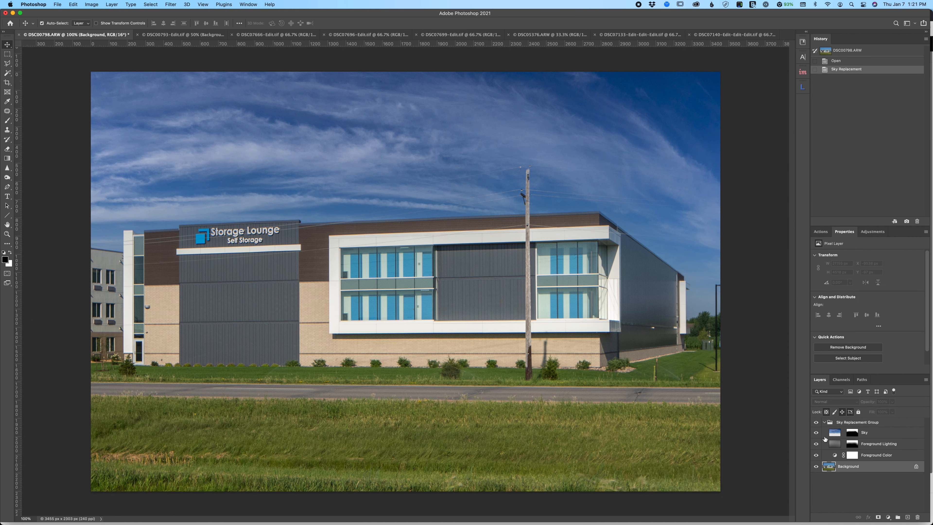
{"action": "left_click", "coordinate": [815, 432]}
{"action": "left_click", "coordinate": [815, 432]}
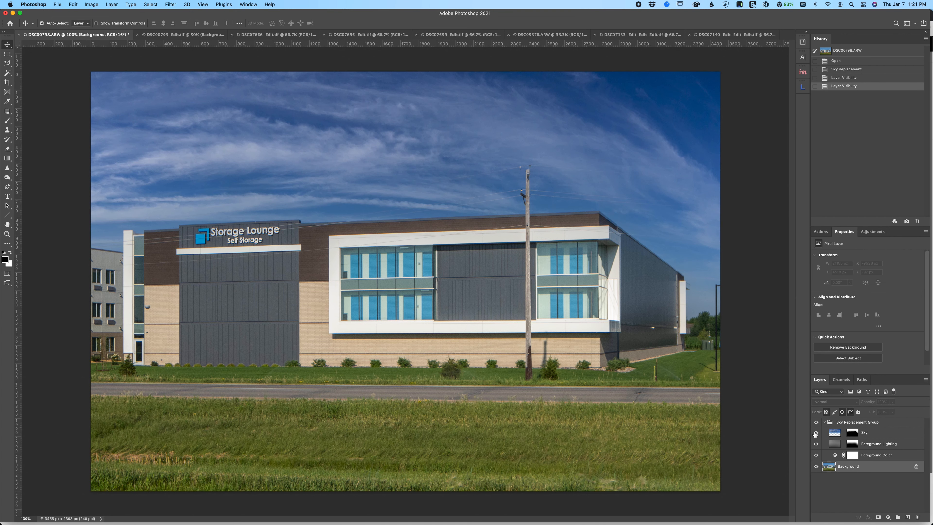
- Add a Hue/Saturation adjustment above the Sky layer with Hue at -8, and toggle it off and on to compare
{"action": "left_click", "coordinate": [836, 435]}
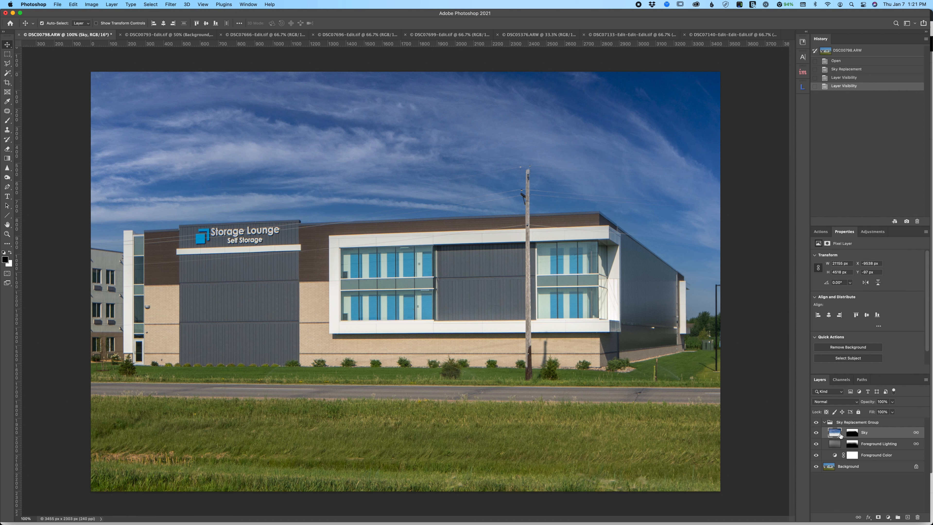
{"action": "left_click", "coordinate": [873, 231]}
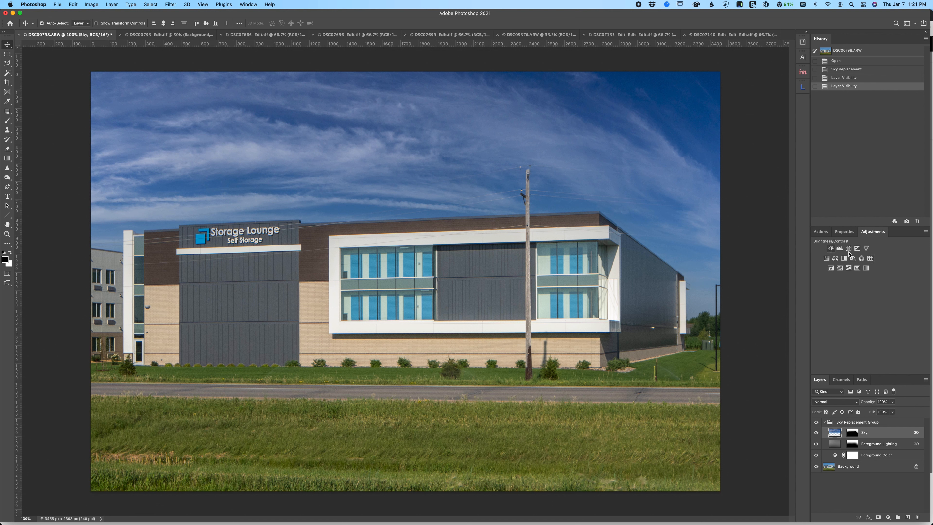
{"action": "left_click", "coordinate": [826, 259]}
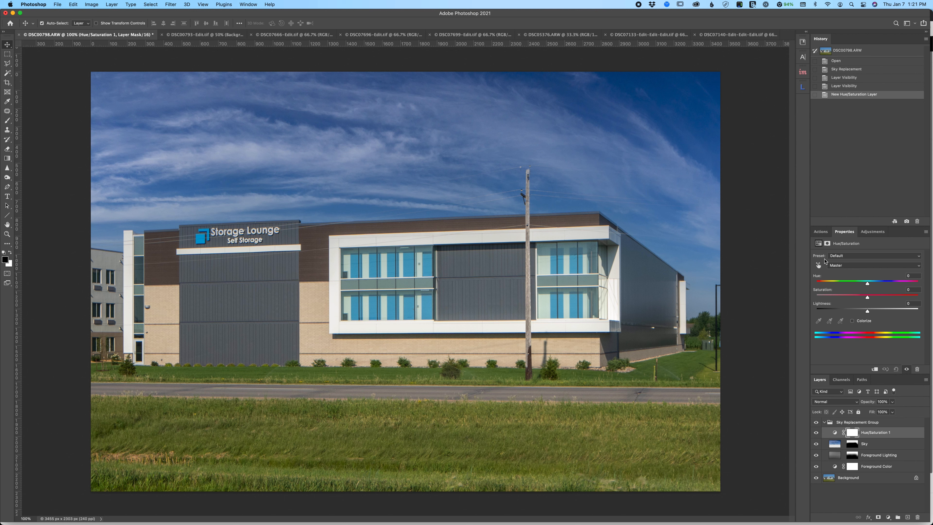
{"action": "left_click_drag", "start_coordinate": [868, 283], "coordinate": [863, 285]}
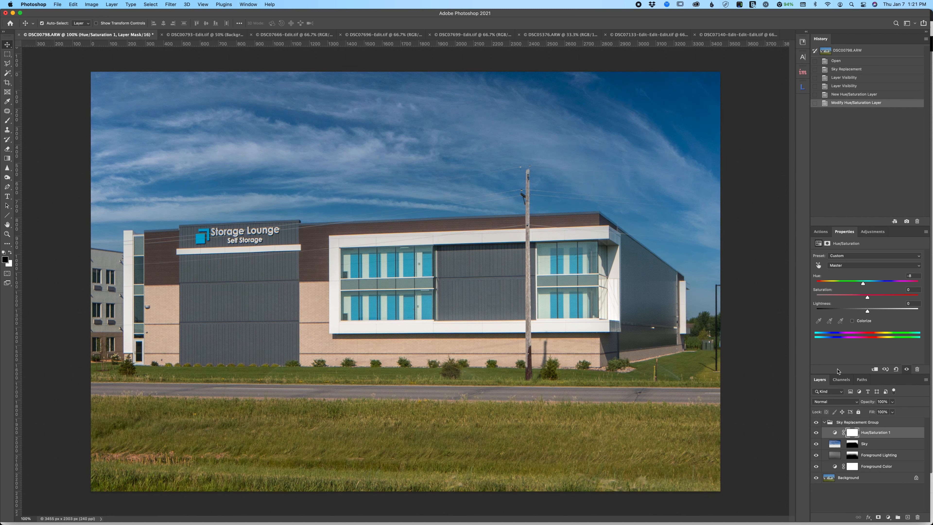
{"action": "left_click", "coordinate": [816, 432]}
{"action": "left_click", "coordinate": [816, 433]}
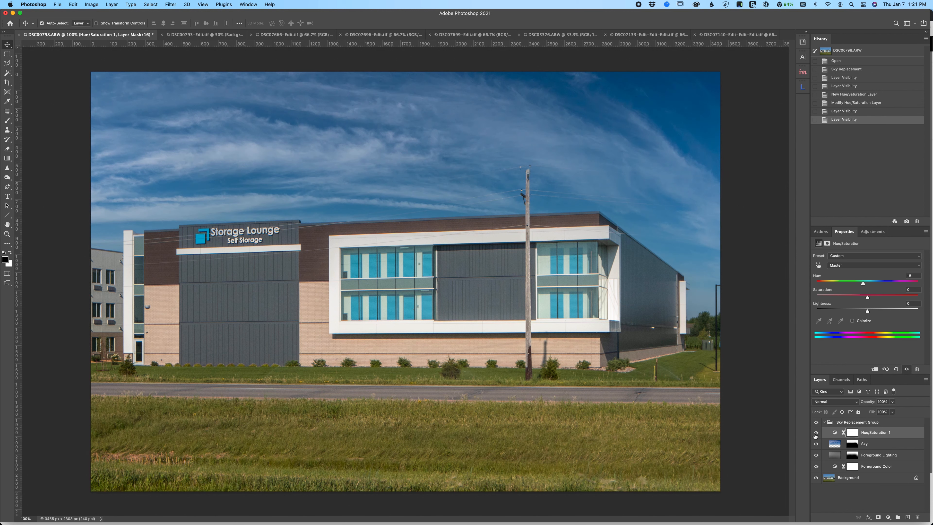
{"action": "left_click", "coordinate": [816, 432]}
{"action": "left_click", "coordinate": [816, 433]}
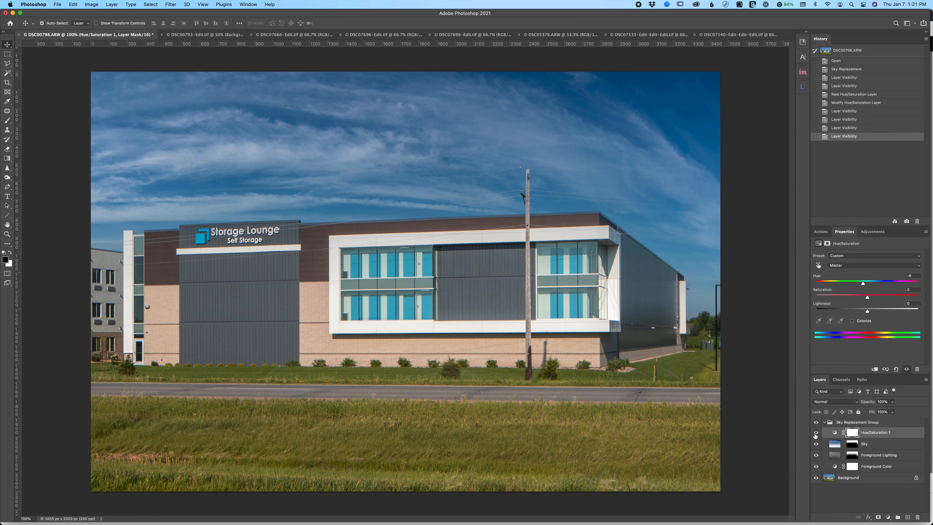
- Clip the Hue/Saturation adjustment to the Sky layer, and toggle the adjustment and the Sky layer to compare with the original sky
{"action": "left_click", "coordinate": [851, 436], "text": "alt"}
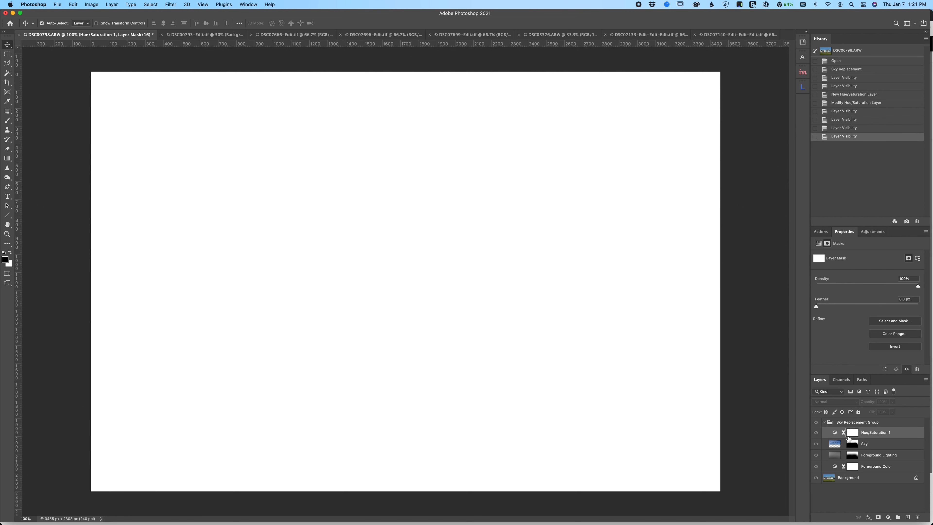
{"action": "key", "text": "super+z"}
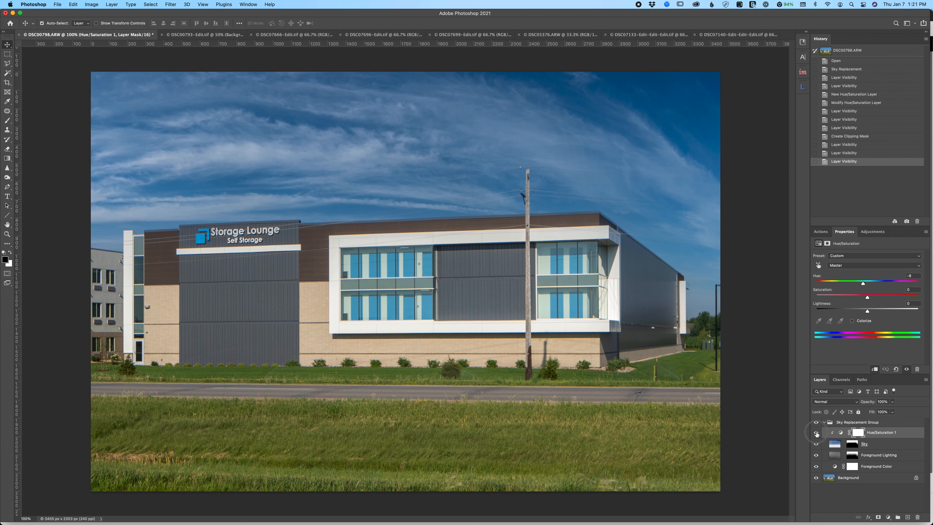
{"action": "left_click", "coordinate": [817, 434]}
{"action": "left_click", "coordinate": [816, 444]}
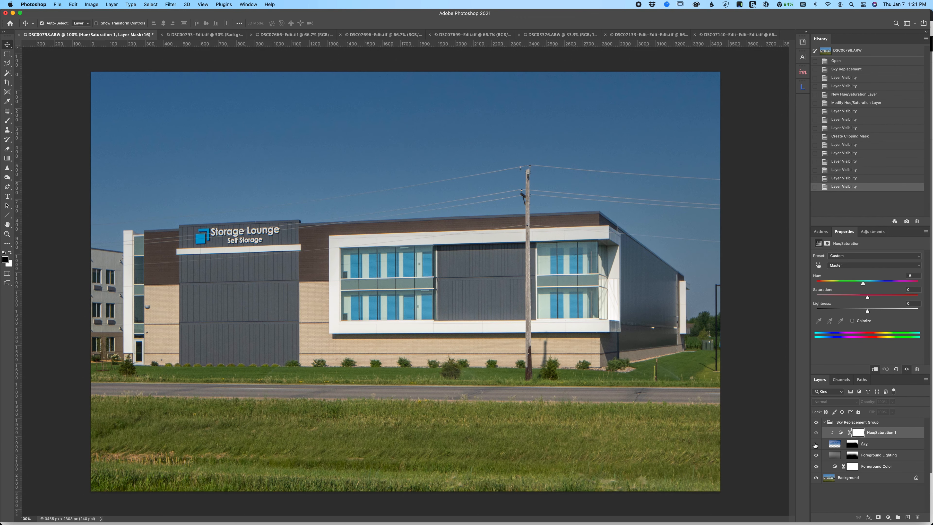
{"action": "left_click", "coordinate": [816, 444]}
{"action": "left_click", "coordinate": [816, 444]}
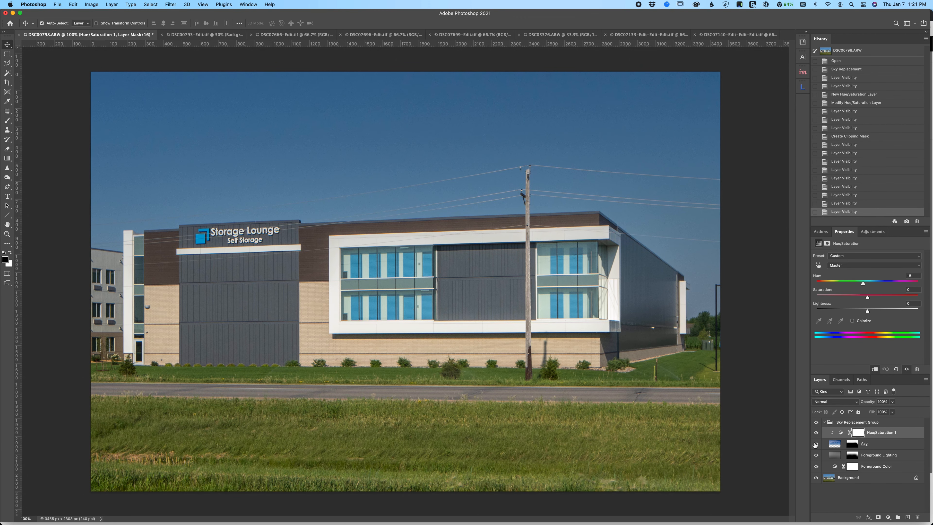
{"action": "left_click", "coordinate": [816, 444]}
{"action": "left_click", "coordinate": [816, 444]}
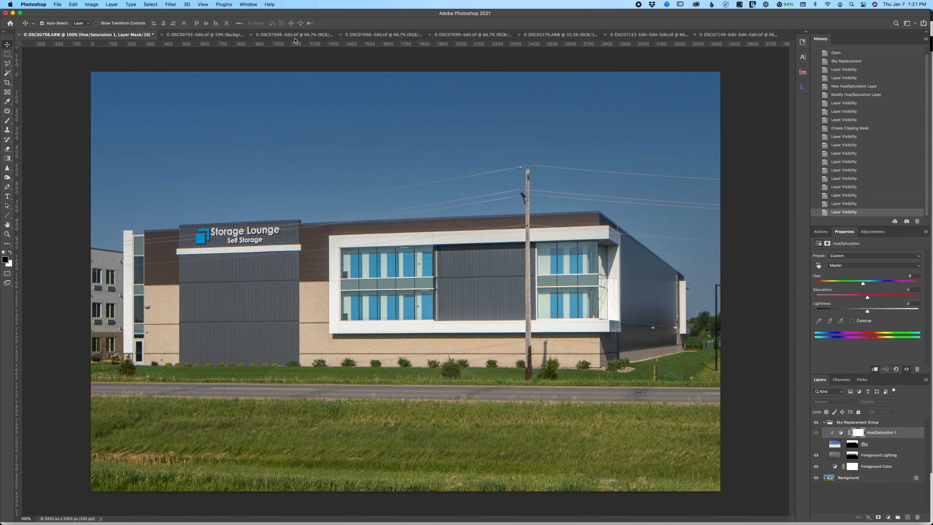
- Look through the open house photos and switch to the DSC05376.ARW image
{"action": "left_click", "coordinate": [293, 35]}
{"action": "left_click", "coordinate": [356, 35]}
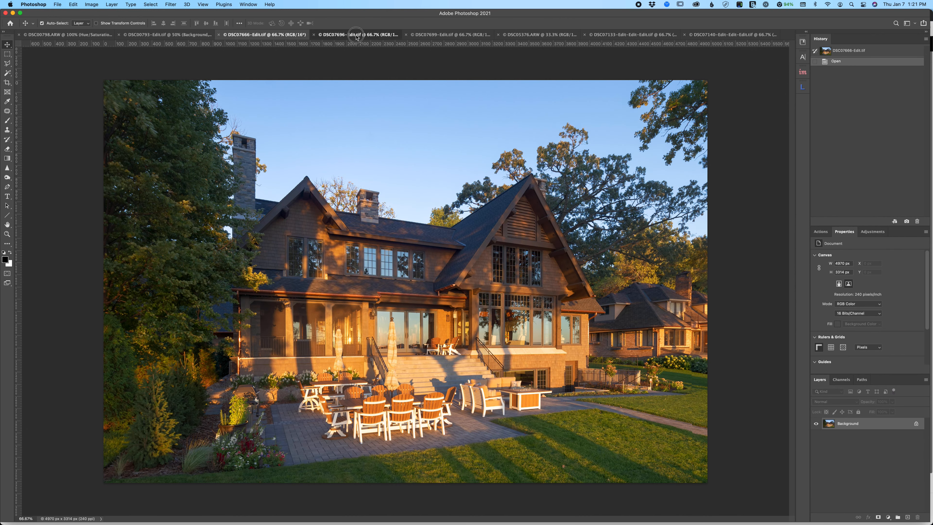
{"action": "left_click", "coordinate": [544, 35]}
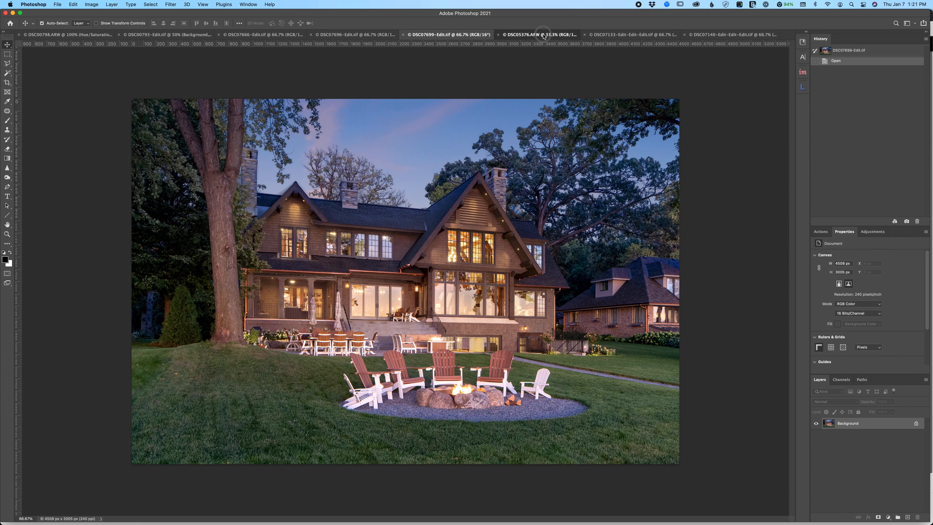
- Compare the skies in the DSC07133 and DSC07140 house photos, and leave the DSC07133 image in view
{"action": "left_click", "coordinate": [656, 35]}
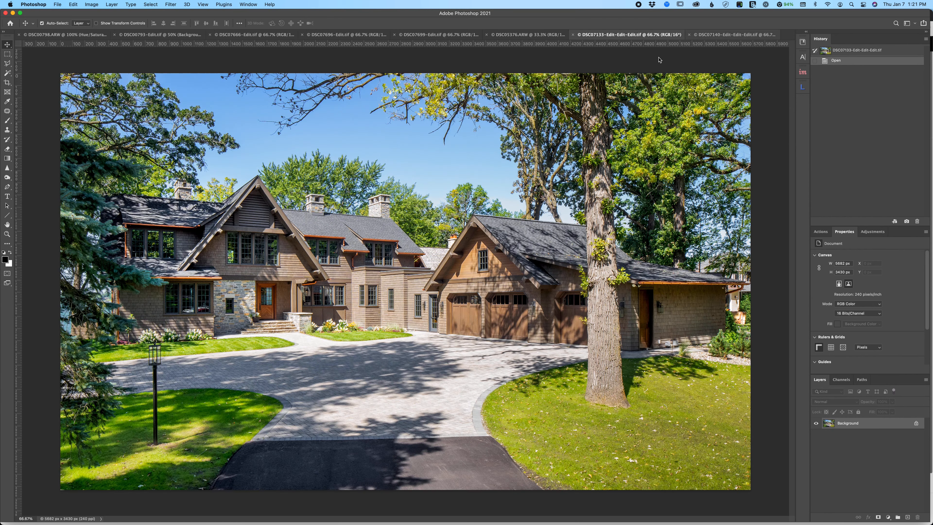
{"action": "left_click", "coordinate": [734, 34]}
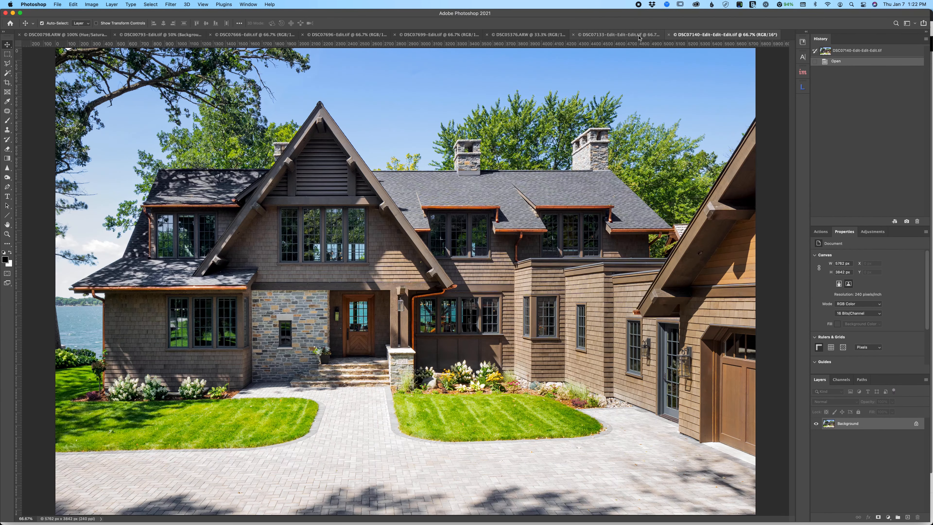
{"action": "left_click", "coordinate": [635, 35]}
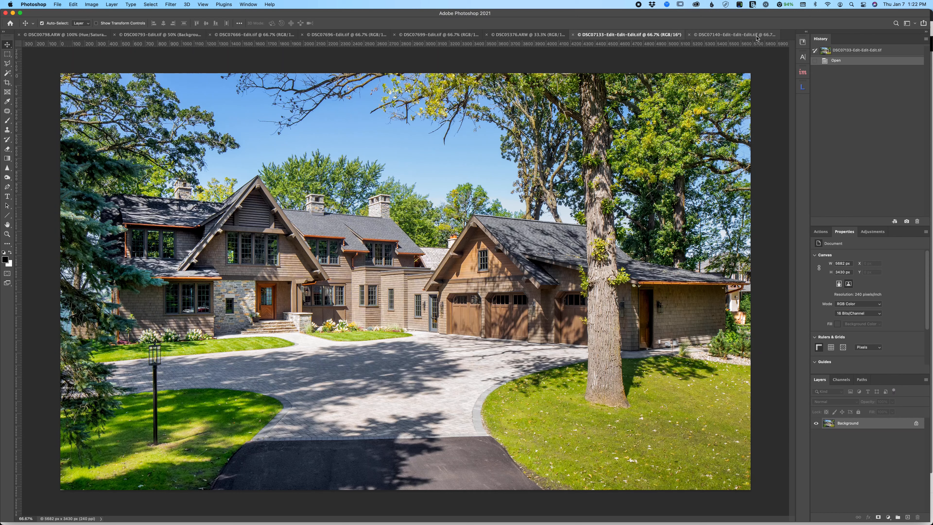
{"action": "left_click", "coordinate": [733, 35]}
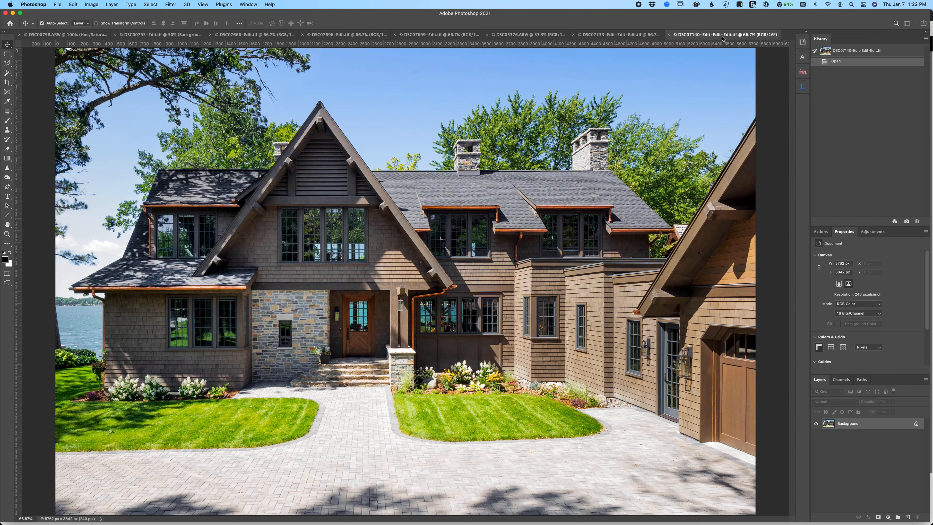
{"action": "left_click", "coordinate": [628, 36]}
{"action": "left_click", "coordinate": [732, 34]}
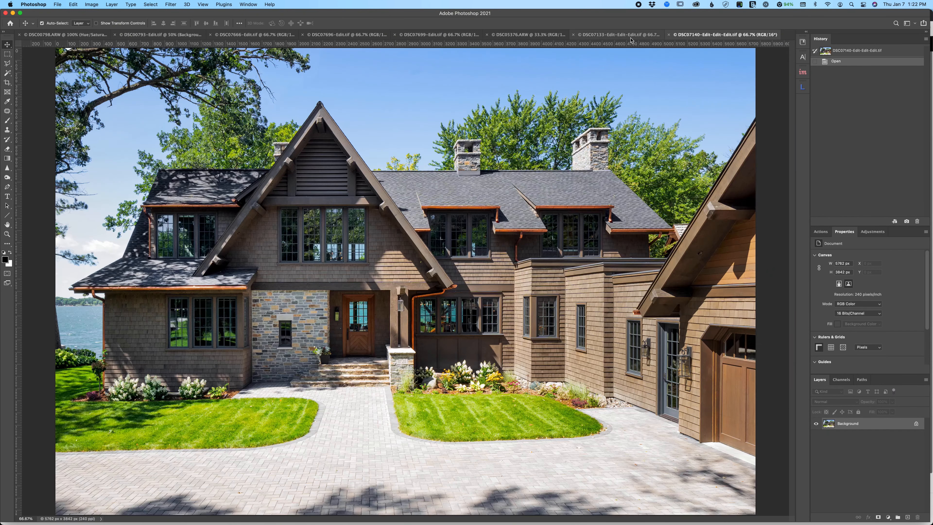
{"action": "left_click", "coordinate": [627, 36]}
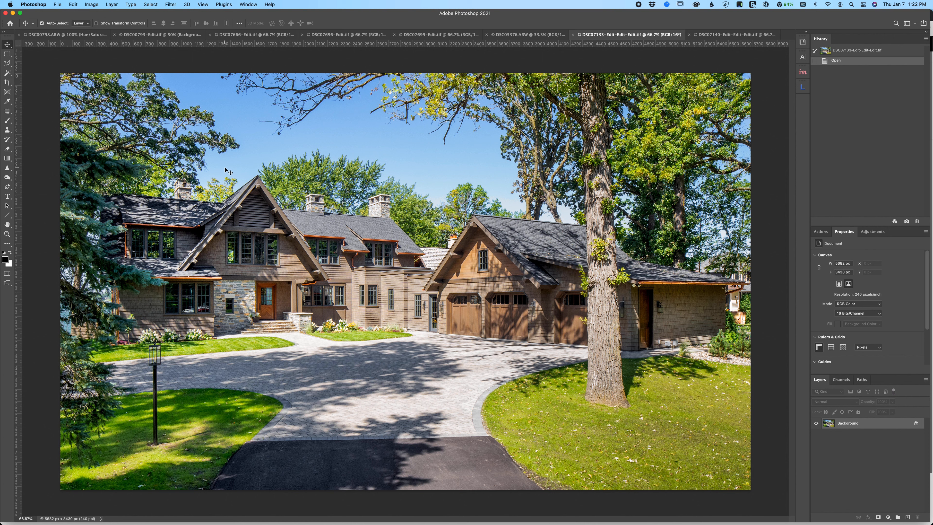
{"action": "left_click", "coordinate": [735, 35]}
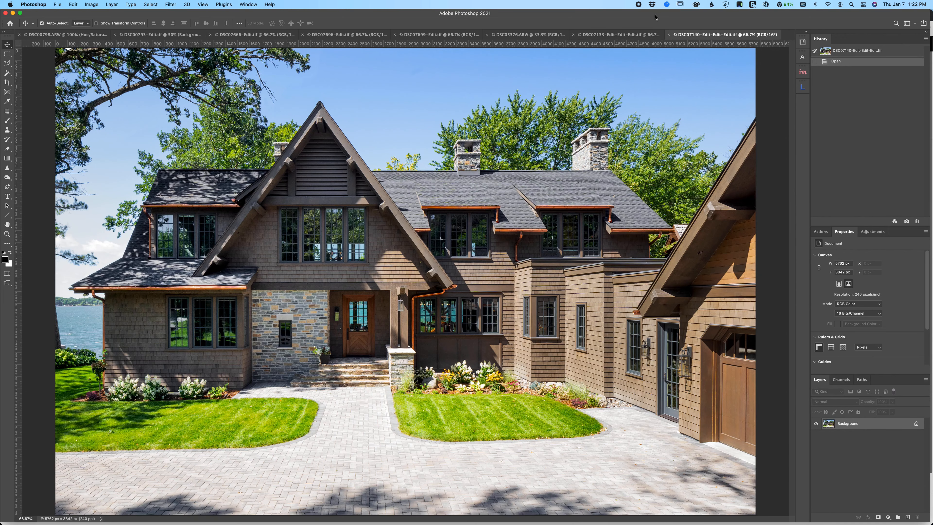
{"action": "left_click", "coordinate": [628, 35]}
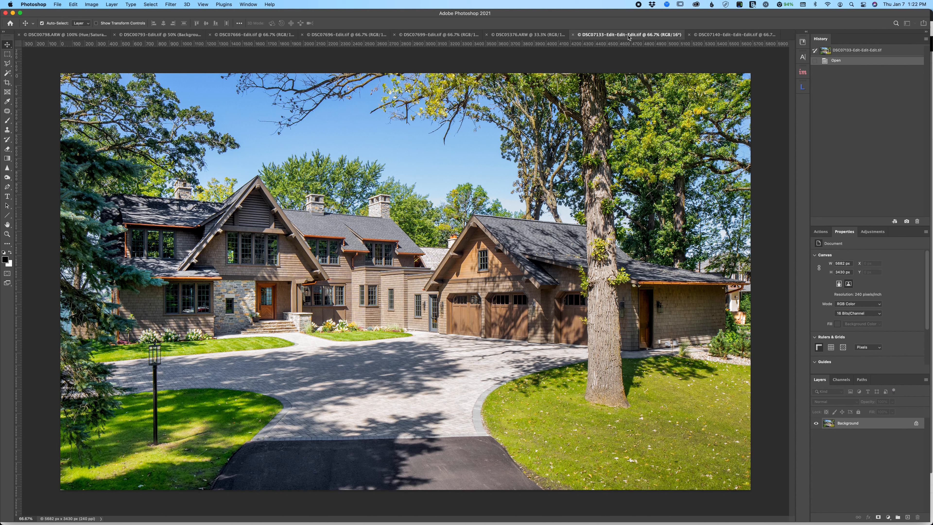
- Start Sky Replacement on the DSC07133 driveway photo
{"action": "left_click", "coordinate": [74, 5]}
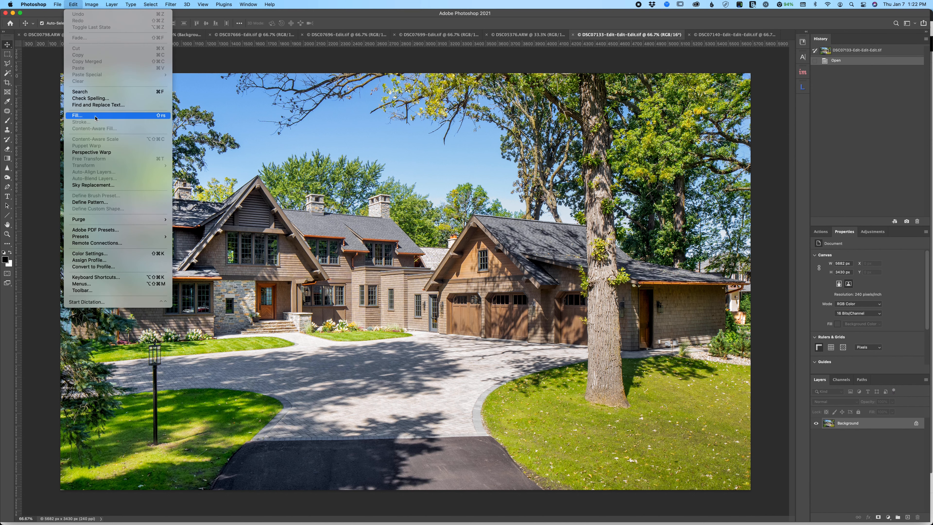
{"action": "left_click", "coordinate": [96, 186]}
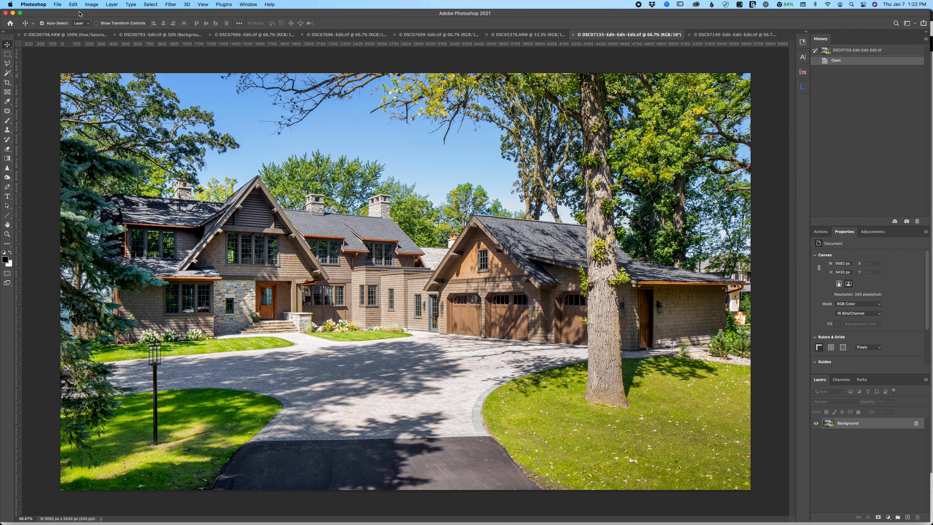
{"action": "left_click", "coordinate": [74, 5]}
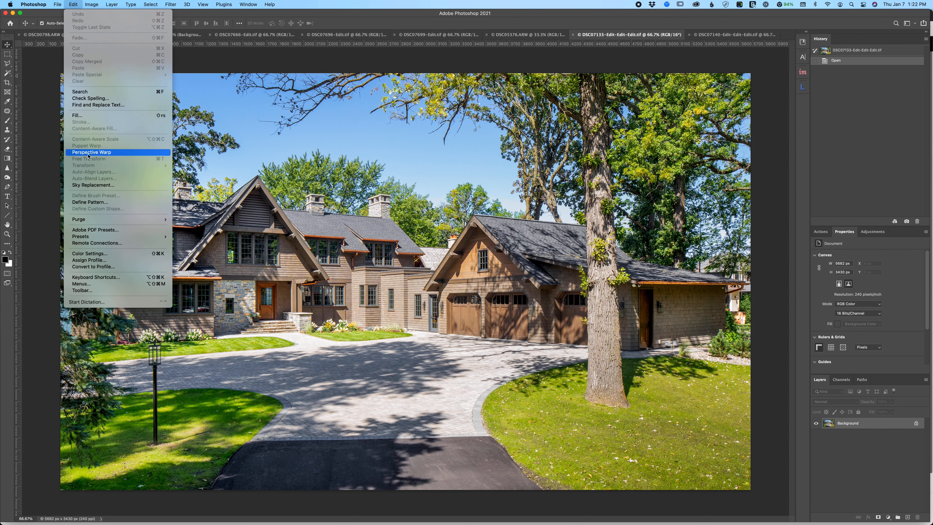
{"action": "left_click", "coordinate": [100, 185]}
- Switch to The Sky Library website in Firefox and search the store for "morning" skies
{"action": "mouse_move", "coordinate": [494, 523]}
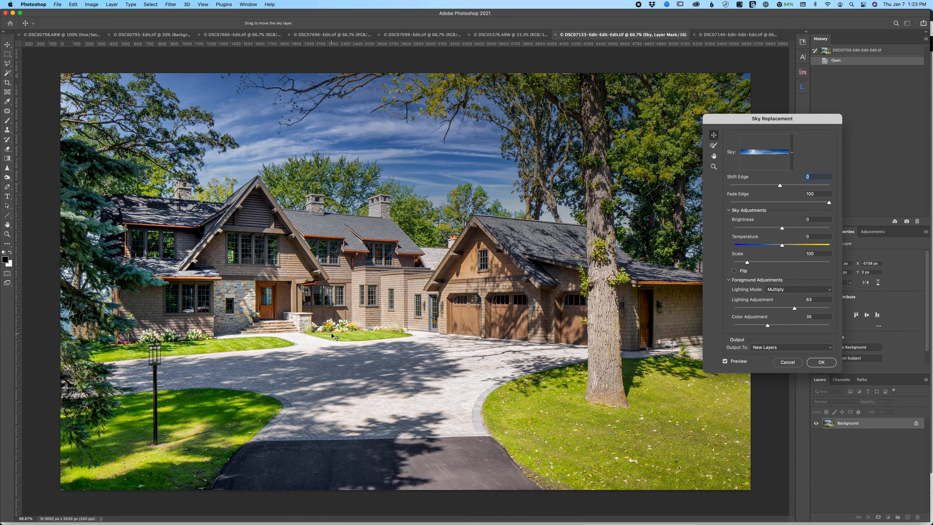
{"action": "mouse_move", "coordinate": [282, 523]}
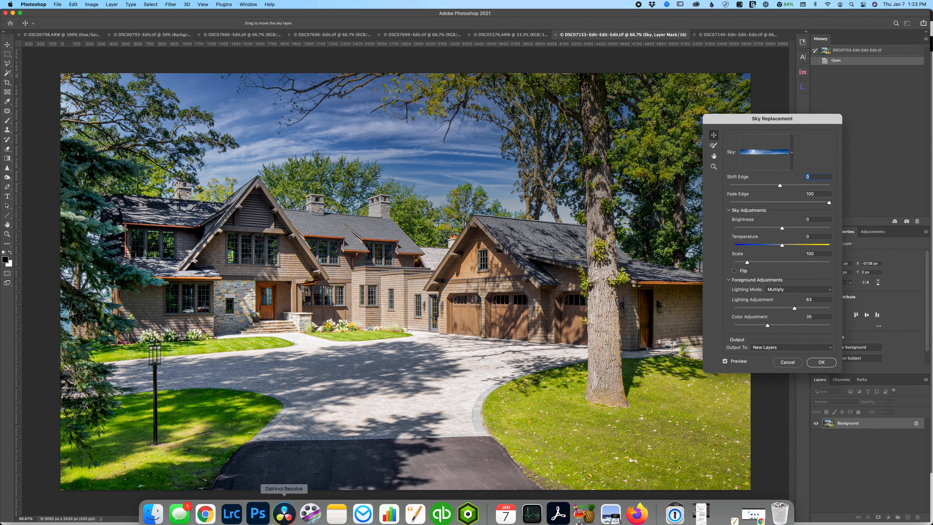
{"action": "left_click", "coordinate": [641, 515]}
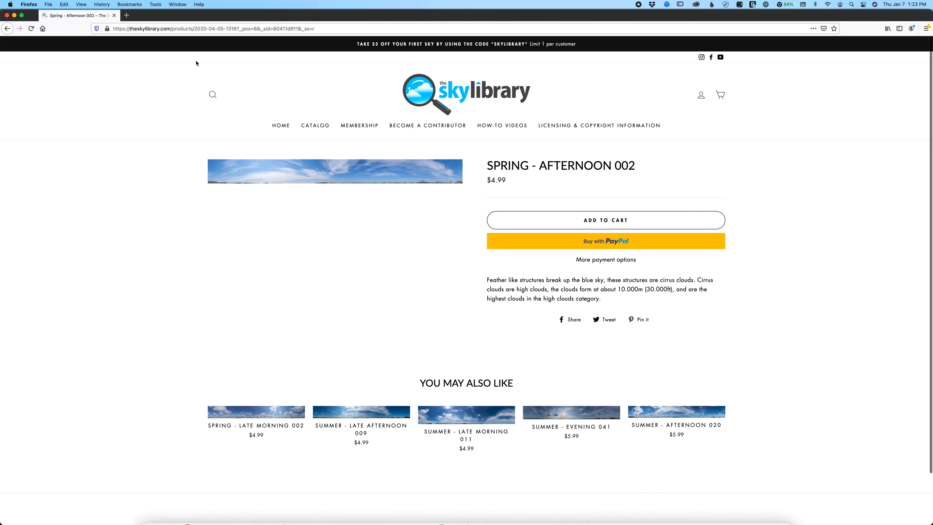
{"action": "left_click", "coordinate": [214, 97]}
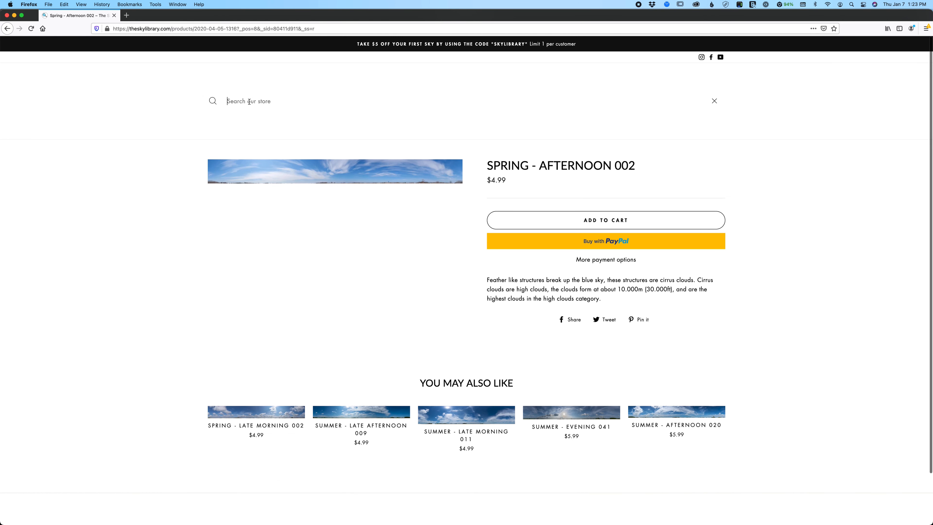
{"action": "type", "text": "morning"}
{"action": "key", "text": "Return"}
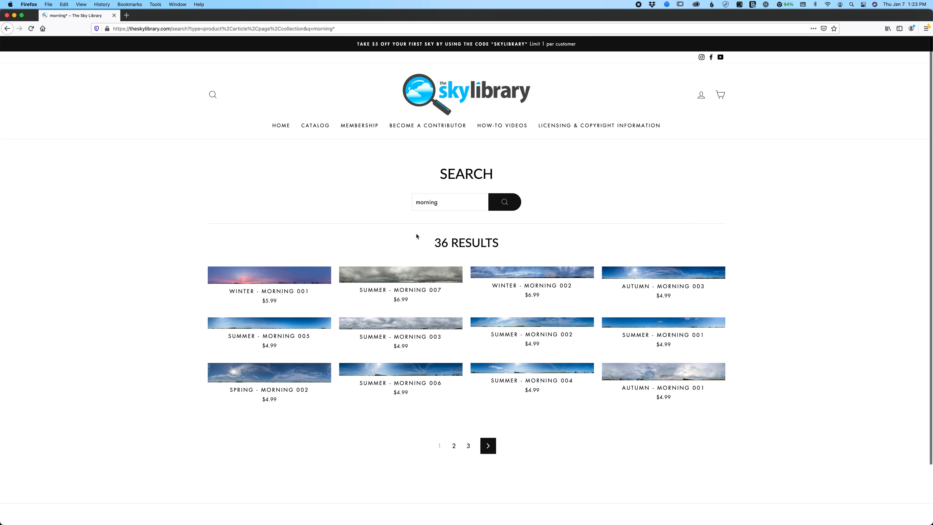
{"action": "scroll", "coordinate": [409, 233], "scroll_direction": "down", "scroll_amount": 1}
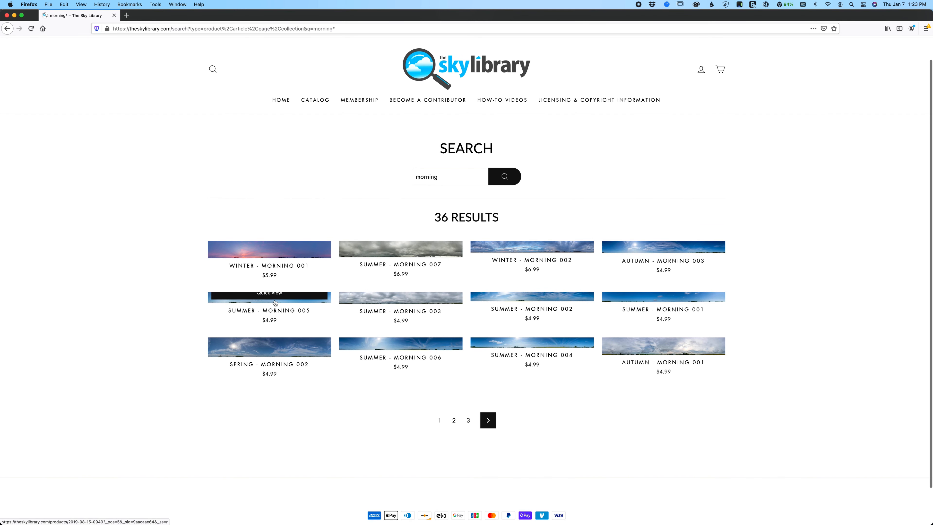
- Preview the Summer - Morning 005 sky, and inspect the Summer - Morning 006 panorama enlarged across its width
{"action": "left_click", "coordinate": [276, 294]}
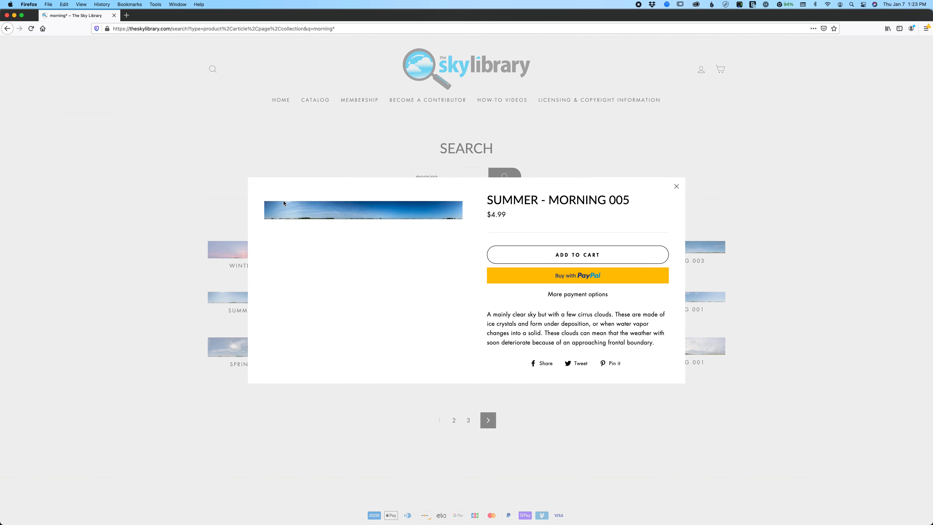
{"action": "left_click", "coordinate": [194, 212]}
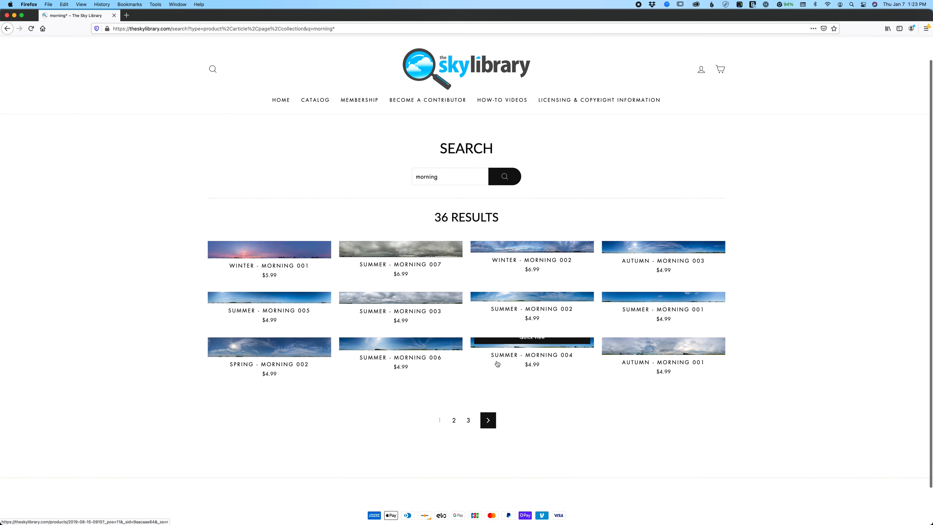
{"action": "left_click", "coordinate": [403, 342]}
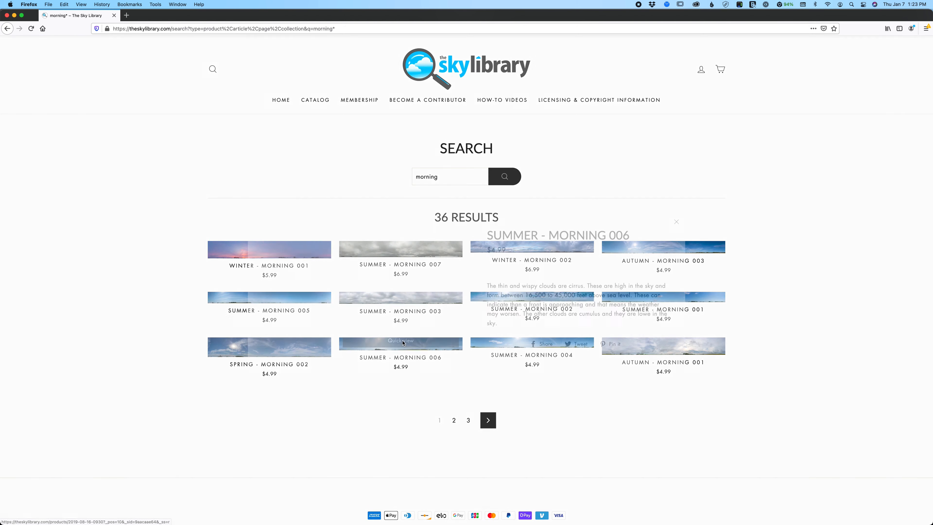
{"action": "left_click", "coordinate": [339, 208]}
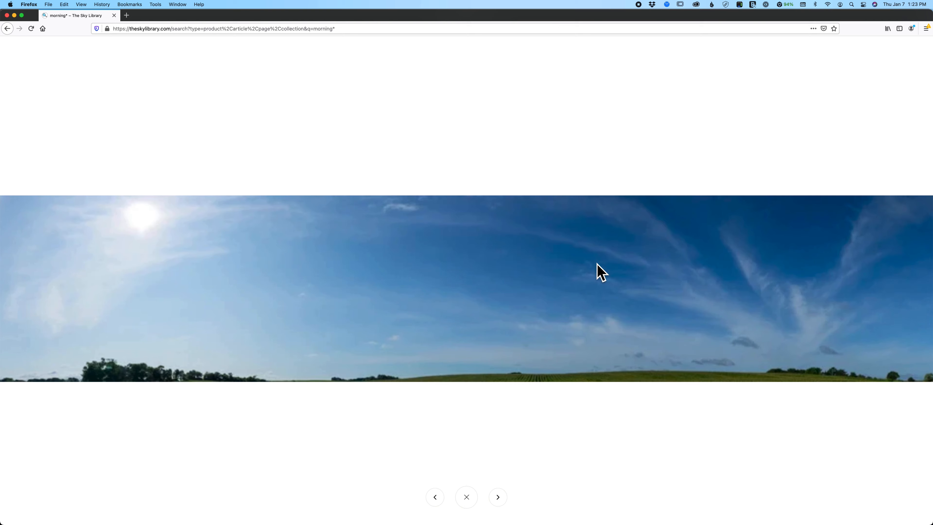
{"action": "left_click_drag", "start_coordinate": [660, 273], "coordinate": [397, 257]}
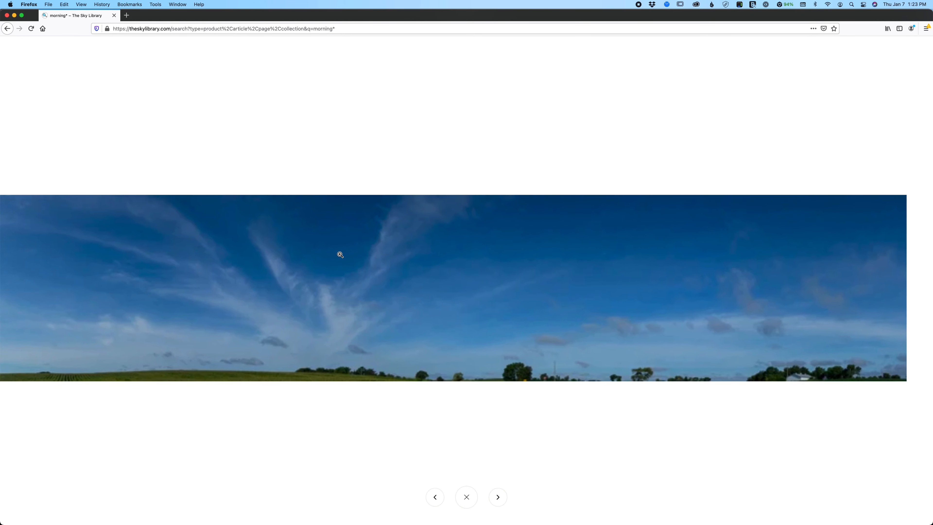
{"action": "left_click", "coordinate": [412, 183]}
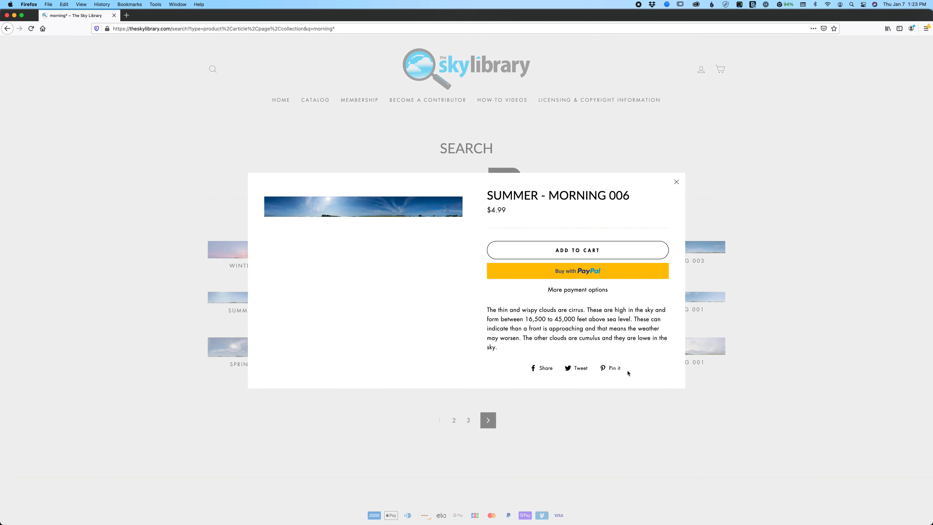
- Read the cloud description of Summer - Morning 006 and examine the area around the sun in its enlarged panorama
{"action": "left_click_drag", "start_coordinate": [489, 310], "coordinate": [583, 311]}
{"action": "left_click", "coordinate": [591, 316]}
{"action": "left_click_drag", "start_coordinate": [488, 310], "coordinate": [501, 348]}
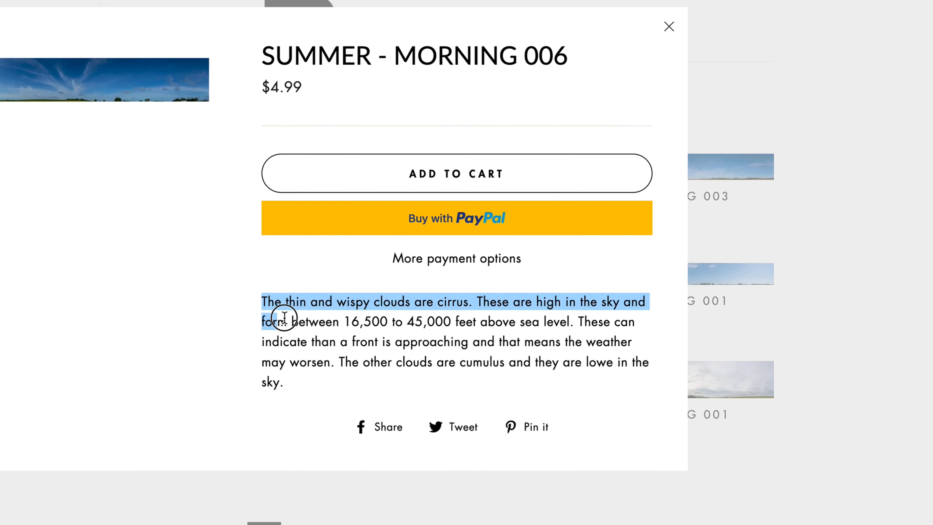
{"action": "left_click", "coordinate": [310, 379]}
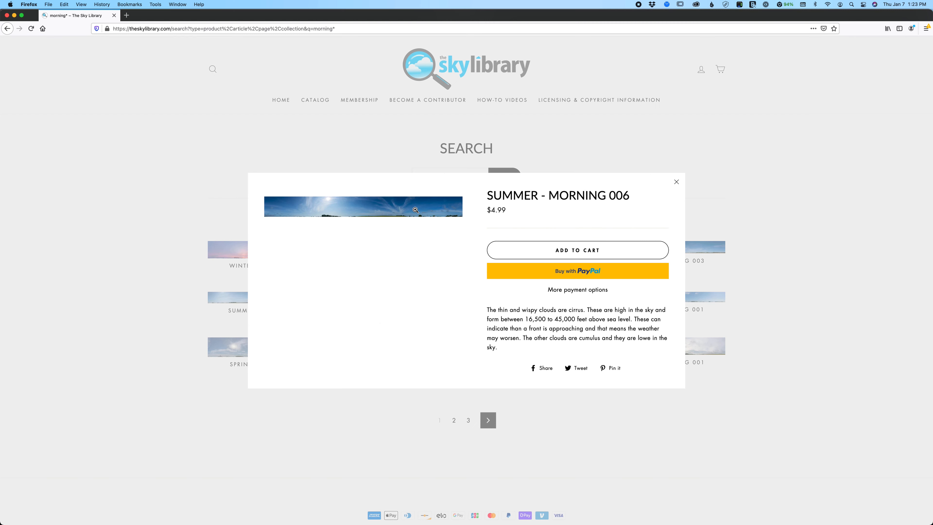
{"action": "left_click", "coordinate": [65, 97]}
{"action": "left_click_drag", "start_coordinate": [350, 243], "coordinate": [602, 254]}
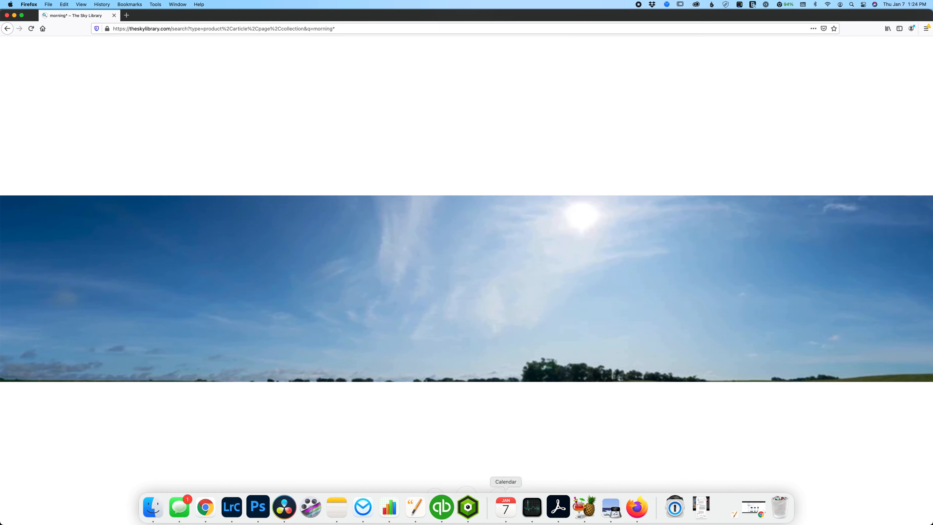
{"action": "left_click", "coordinate": [259, 507]}
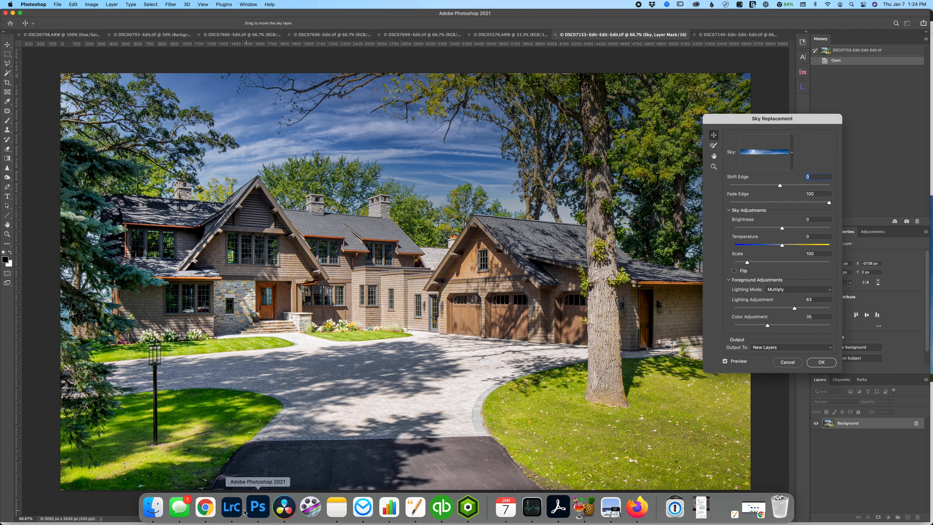
{"action": "left_click", "coordinate": [650, 507]}
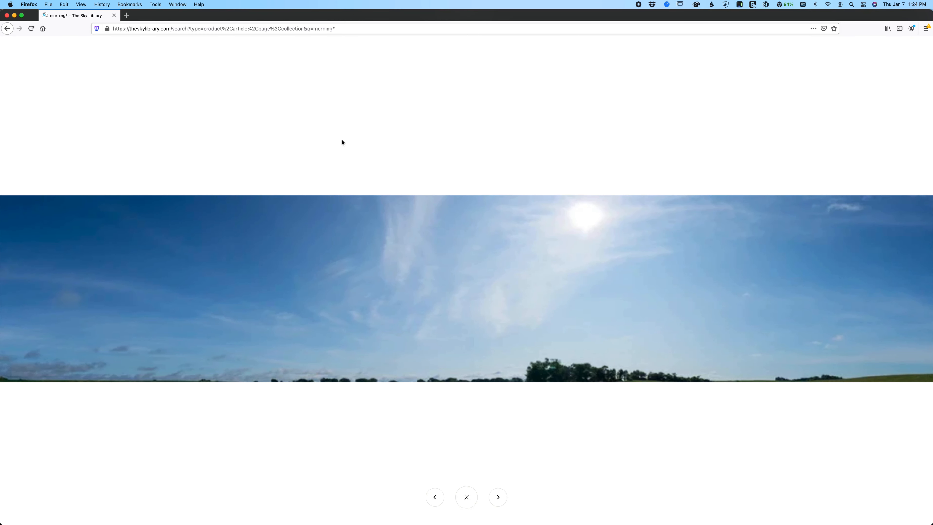
{"action": "left_click", "coordinate": [625, 102]}
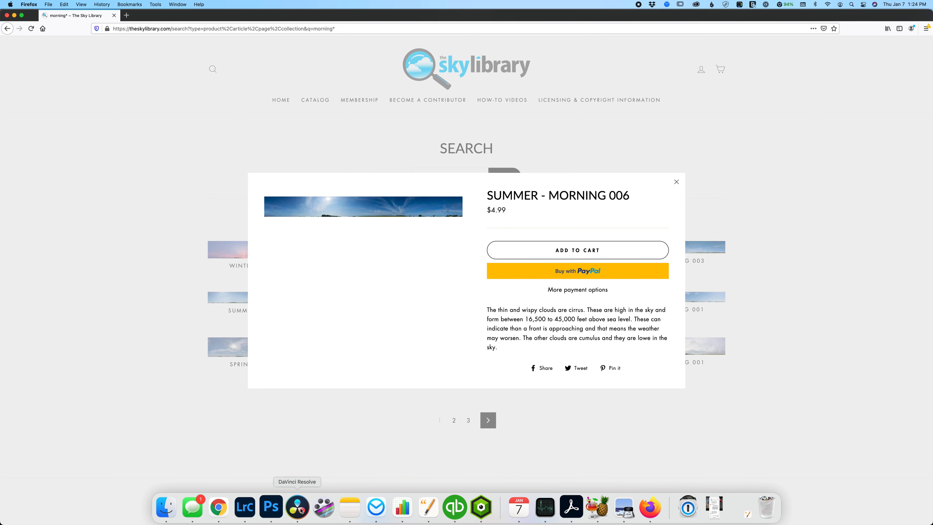
{"action": "left_click", "coordinate": [280, 506]}
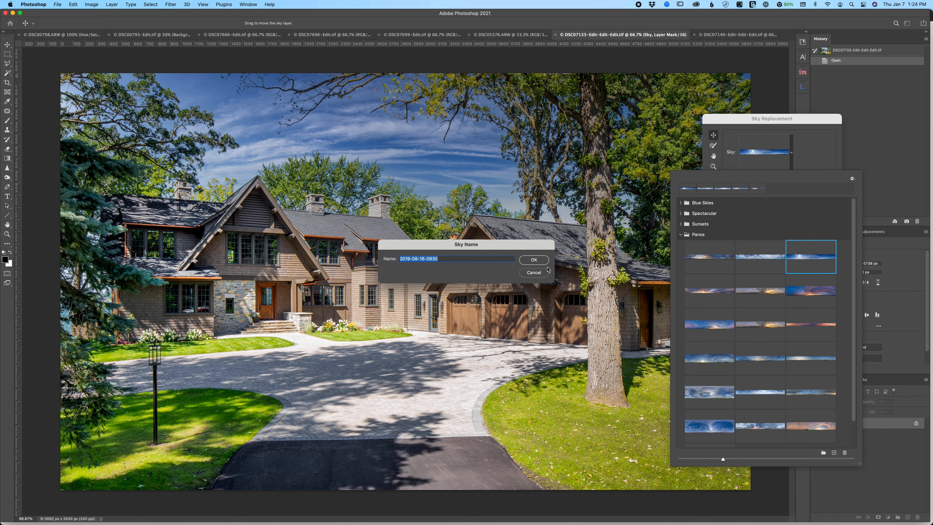
{"action": "left_click", "coordinate": [546, 261]}
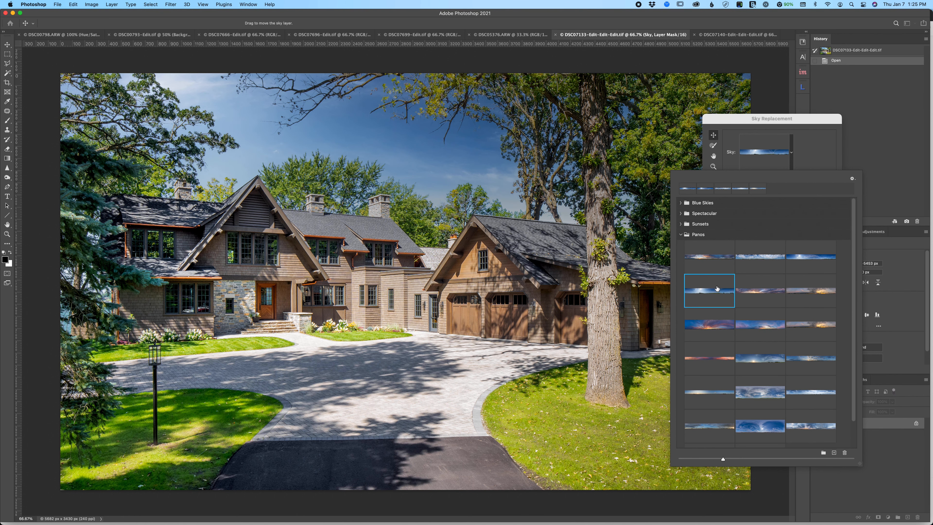
{"action": "left_click", "coordinate": [339, 140]}
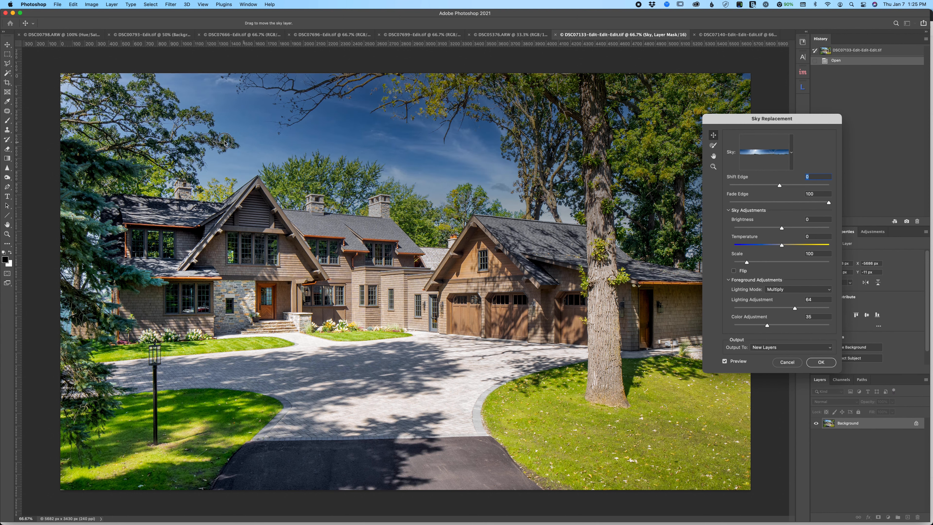
- Shift the replacement sky left in stages to bring its wispy clouds above the house
{"action": "left_click_drag", "start_coordinate": [343, 142], "coordinate": [194, 101]}
{"action": "left_click_drag", "start_coordinate": [293, 126], "coordinate": [136, 118]}
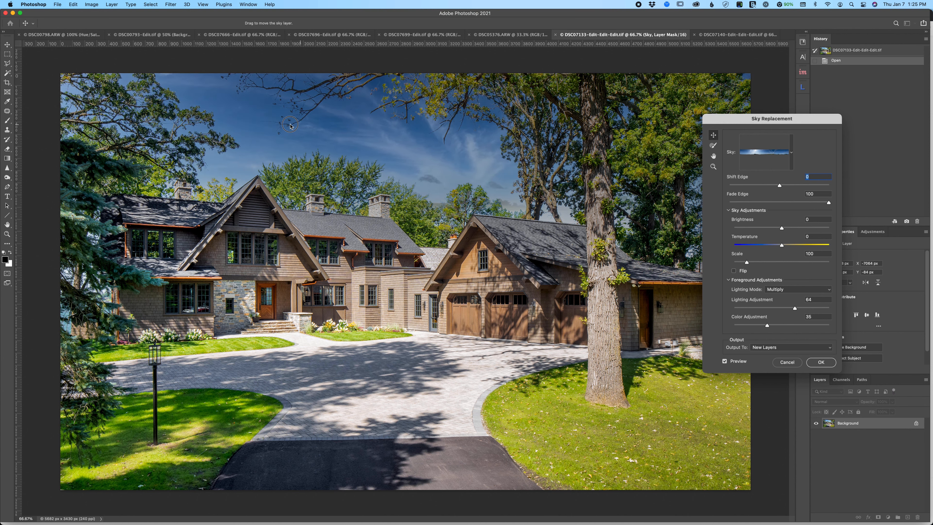
{"action": "left_click_drag", "start_coordinate": [290, 125], "coordinate": [261, 144]}
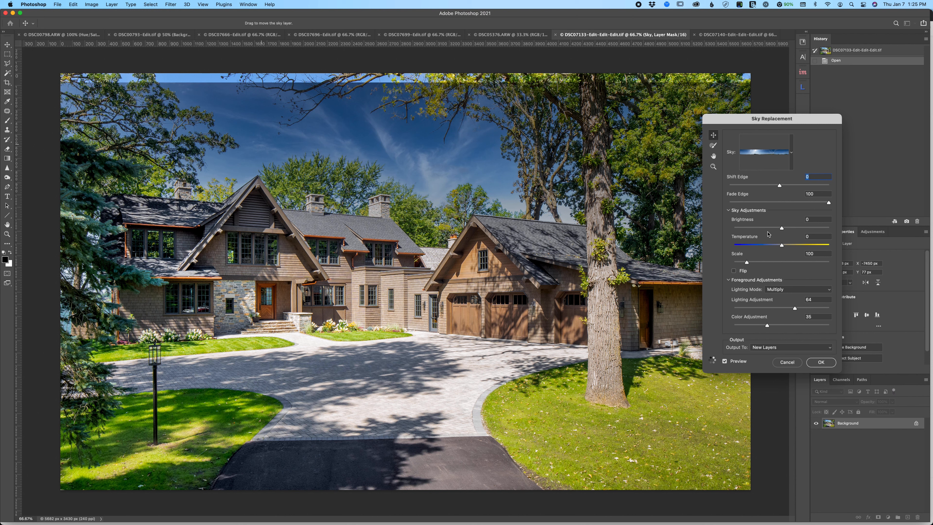
- Scale the replacement sky to 119 and reposition it to try other parts of the panorama behind the house
{"action": "left_click_drag", "start_coordinate": [748, 262], "coordinate": [753, 261]}
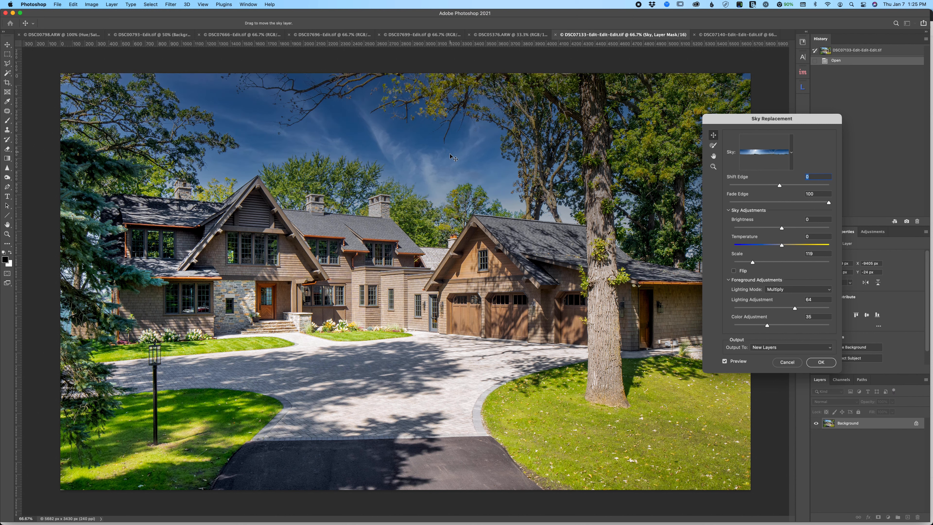
{"action": "left_click_drag", "start_coordinate": [453, 158], "coordinate": [328, 131]}
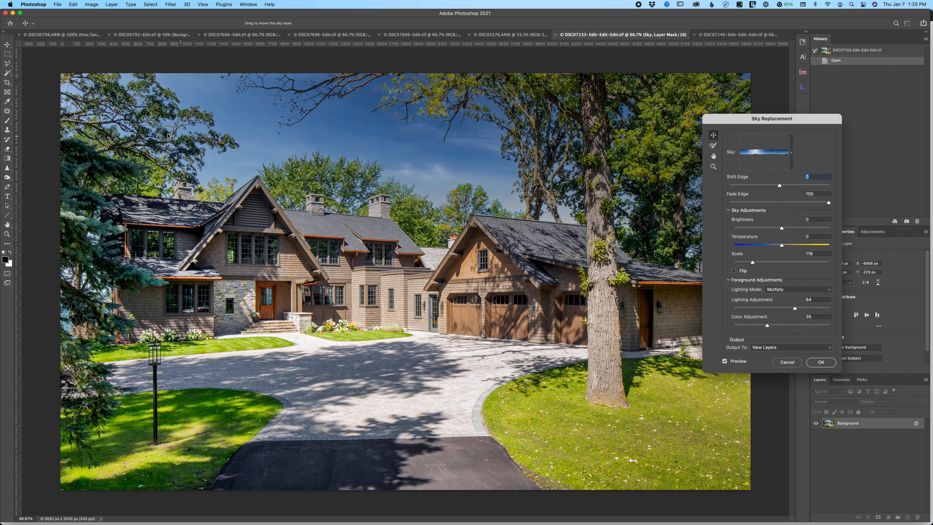
{"action": "left_click_drag", "start_coordinate": [426, 159], "coordinate": [194, 175]}
- Set the replacement sky's brightness to 63, nudge it right and apply it as new layers, comparing the result with the Sky Brightness layer hidden
{"action": "left_click", "coordinate": [808, 228]}
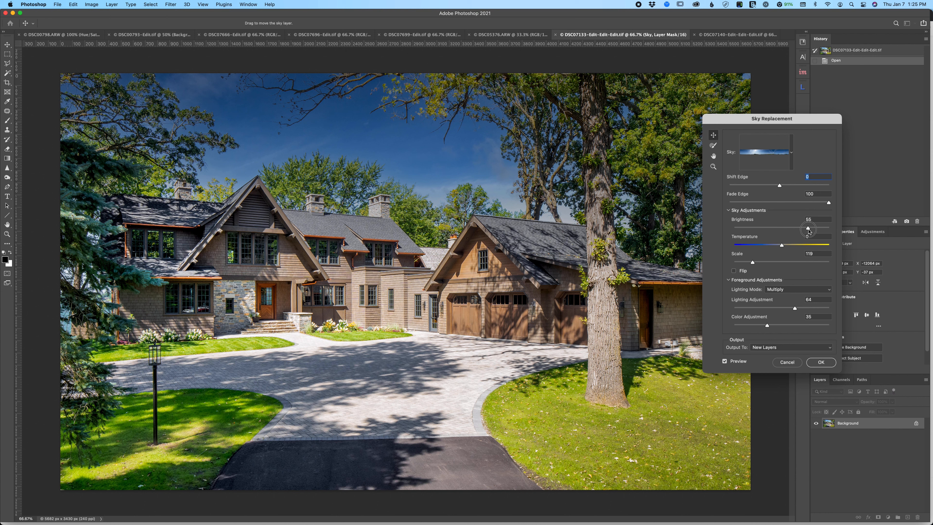
{"action": "left_click_drag", "start_coordinate": [808, 229], "coordinate": [811, 229]}
{"action": "left_click_drag", "start_coordinate": [302, 143], "coordinate": [339, 146]}
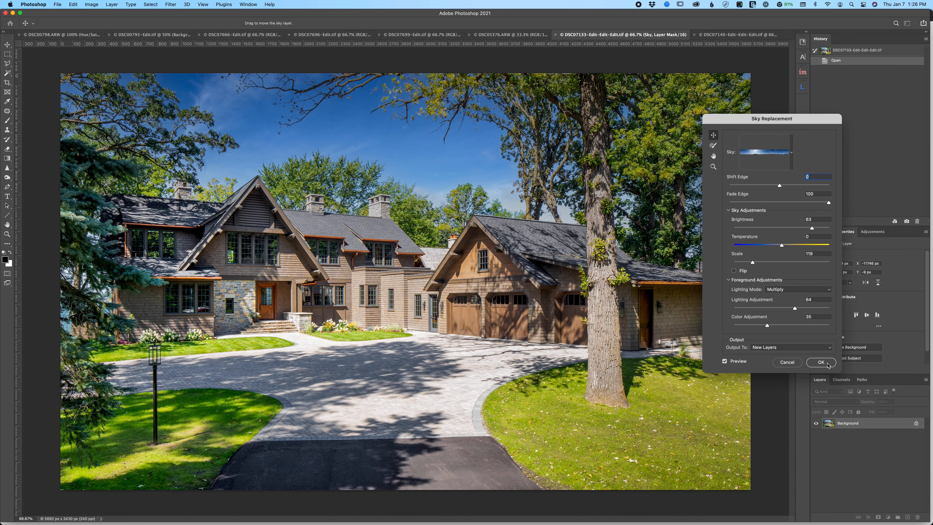
{"action": "left_click", "coordinate": [821, 362]}
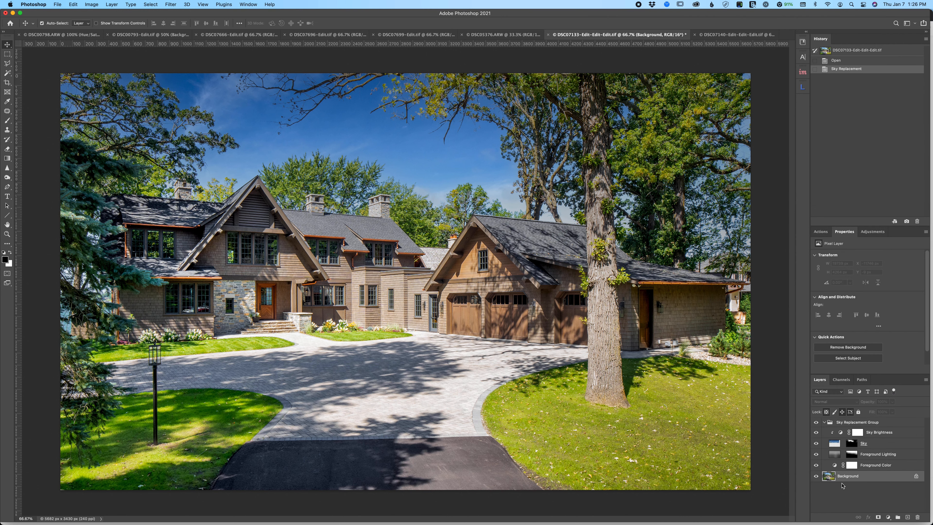
{"action": "left_click", "coordinate": [816, 432]}
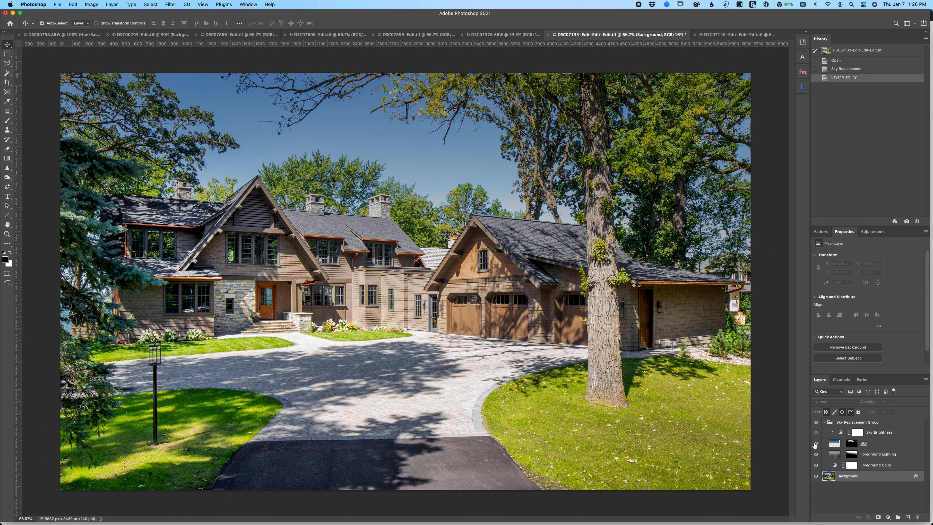
{"action": "left_click", "coordinate": [816, 432]}
- Start Sky Replacement on DSC07140-Edit-Edit-Edit.tif and slide the panorama left to its far end, keeping the whole sky covered
{"action": "left_click", "coordinate": [736, 34]}
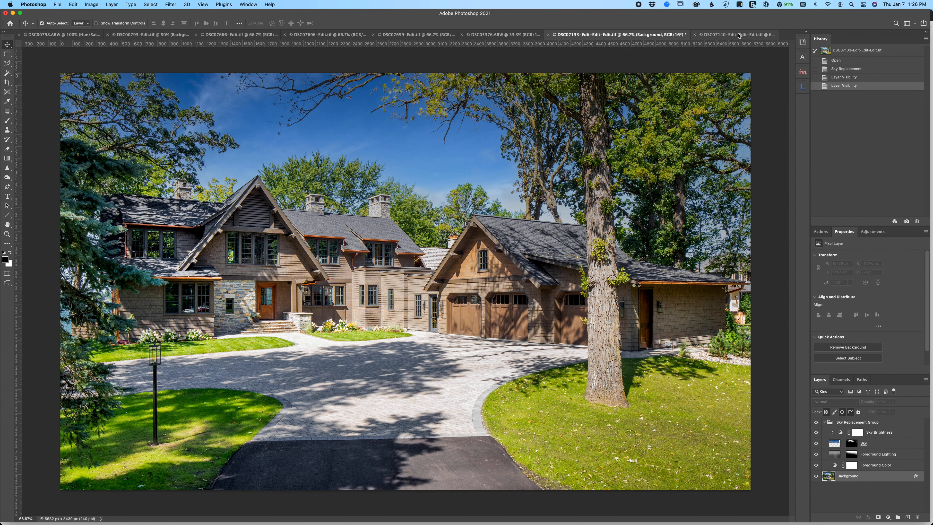
{"action": "left_click", "coordinate": [73, 4]}
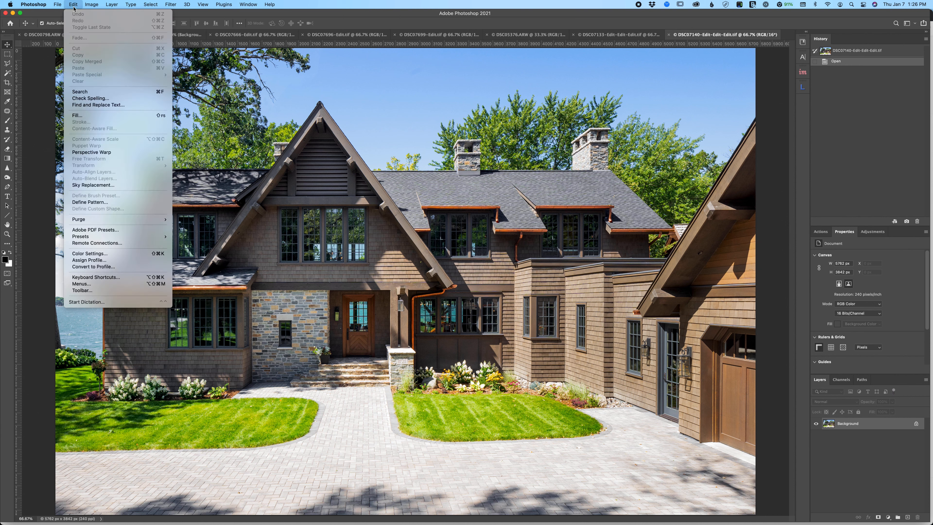
{"action": "left_click", "coordinate": [129, 185]}
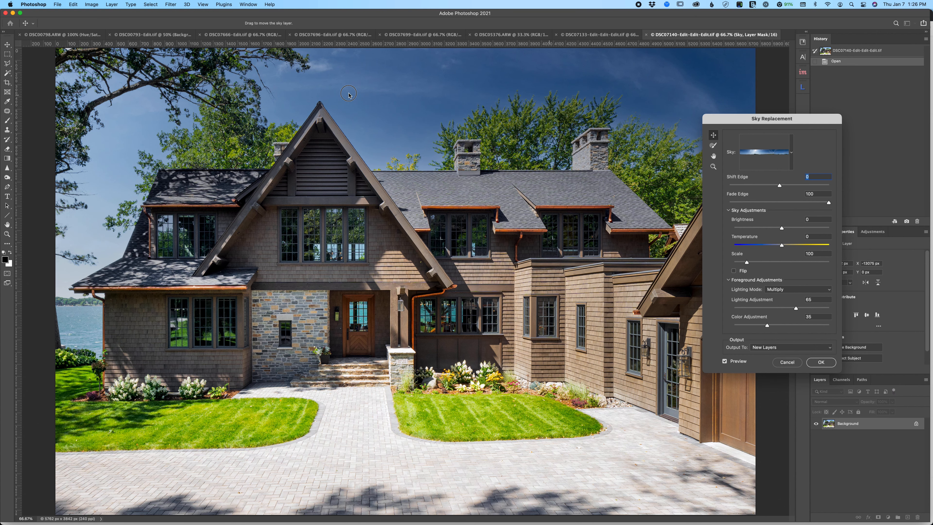
{"action": "left_click_drag", "start_coordinate": [349, 93], "coordinate": [170, 98]}
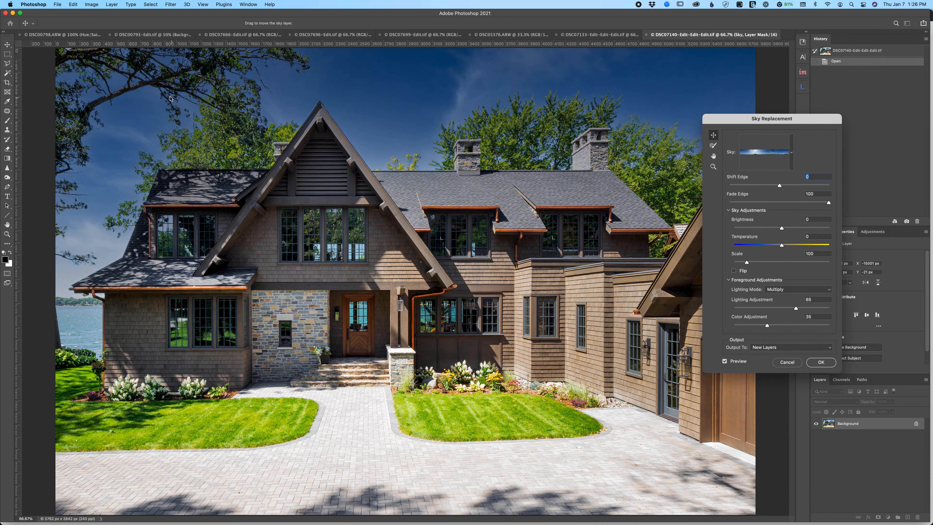
{"action": "left_click_drag", "start_coordinate": [478, 85], "coordinate": [202, 79]}
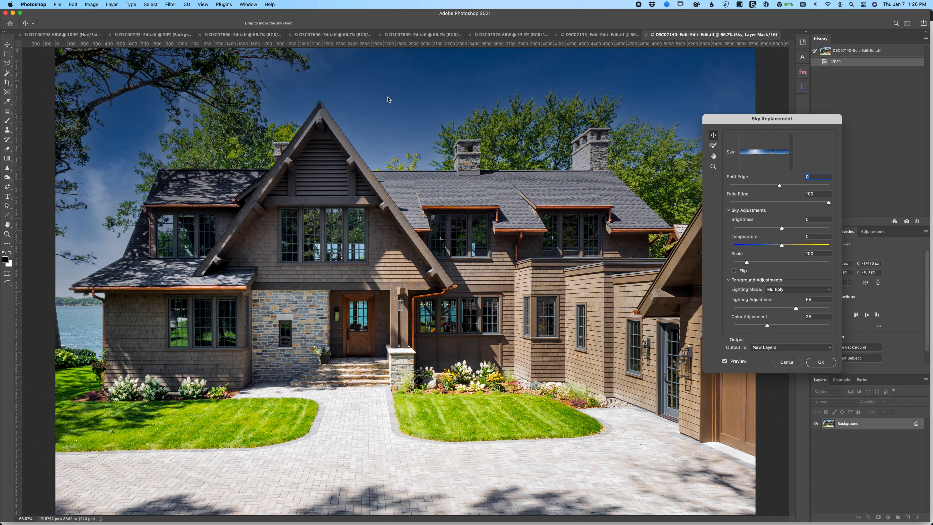
{"action": "left_click_drag", "start_coordinate": [387, 99], "coordinate": [203, 88]}
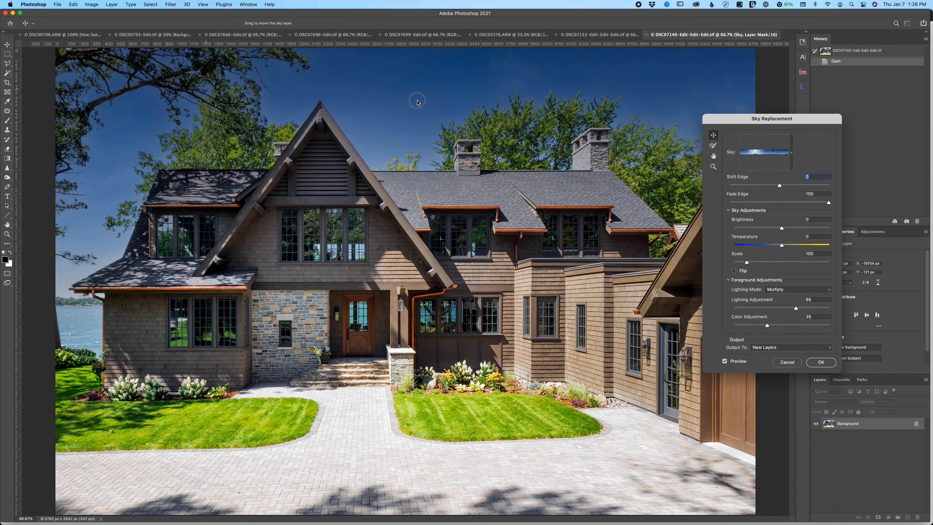
{"action": "left_click_drag", "start_coordinate": [417, 102], "coordinate": [283, 104]}
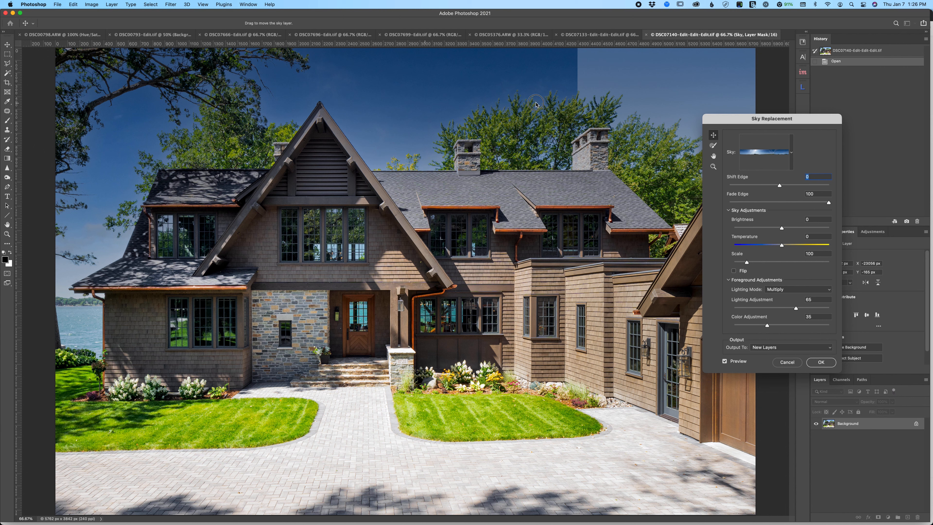
{"action": "left_click_drag", "start_coordinate": [535, 104], "coordinate": [625, 105]}
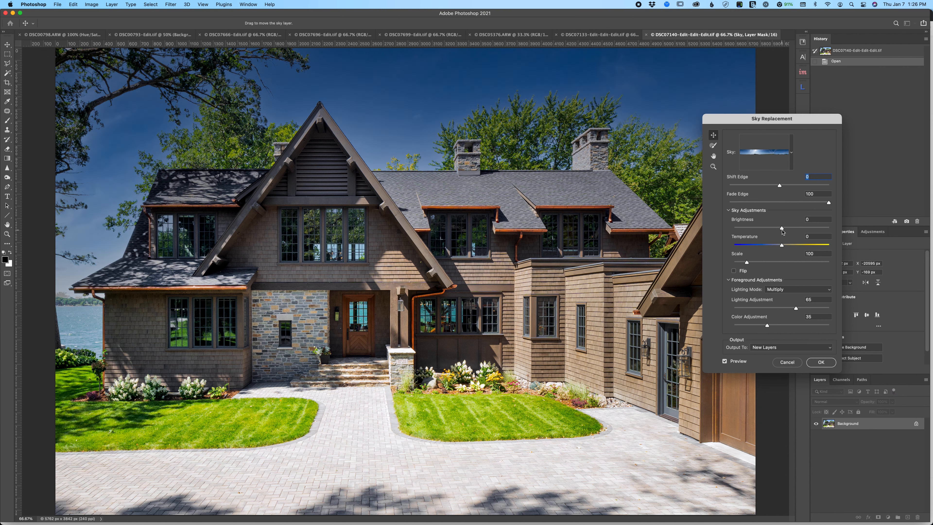
- Set the sky's brightness to 85 and reposition the panorama to place its wispy clouds above the roof and chimneys
{"action": "left_click_drag", "start_coordinate": [799, 230], "coordinate": [822, 228]}
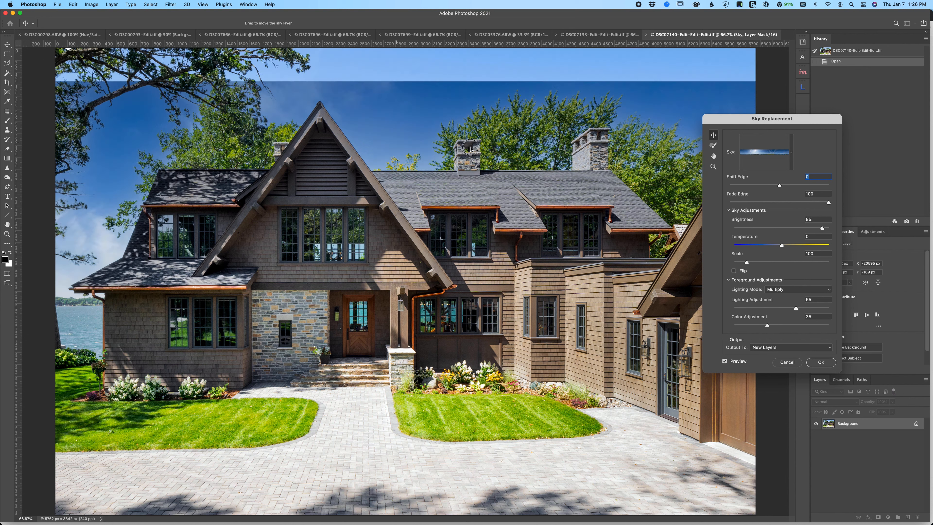
{"action": "left_click_drag", "start_coordinate": [471, 148], "coordinate": [412, 136]}
{"action": "left_click_drag", "start_coordinate": [206, 126], "coordinate": [376, 125]}
{"action": "left_click_drag", "start_coordinate": [299, 114], "coordinate": [228, 89]}
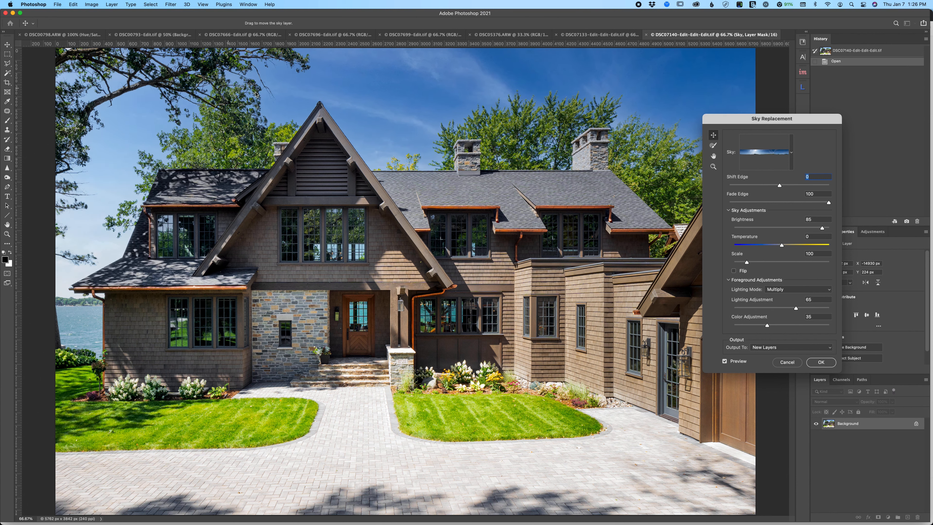
{"action": "left_click_drag", "start_coordinate": [316, 107], "coordinate": [215, 98]}
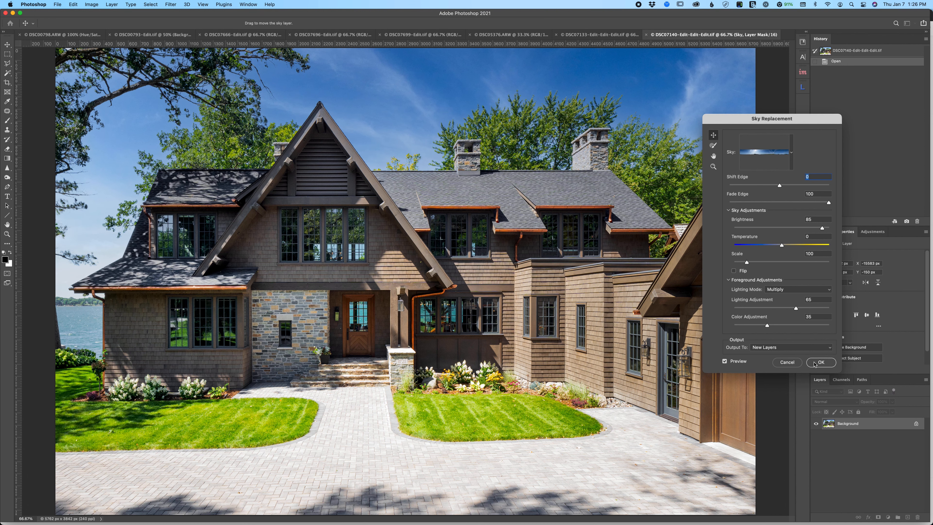
- Raise the sky's brightness to 100 and apply the replacement as new layers, comparing the photo with the Sky layer hidden and shown
{"action": "left_click_drag", "start_coordinate": [823, 228], "coordinate": [844, 227]}
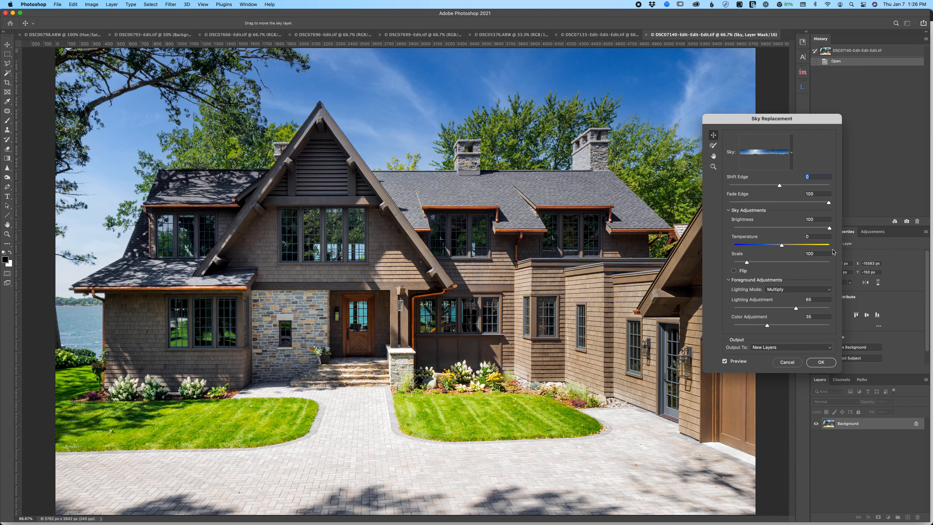
{"action": "left_click", "coordinate": [823, 363]}
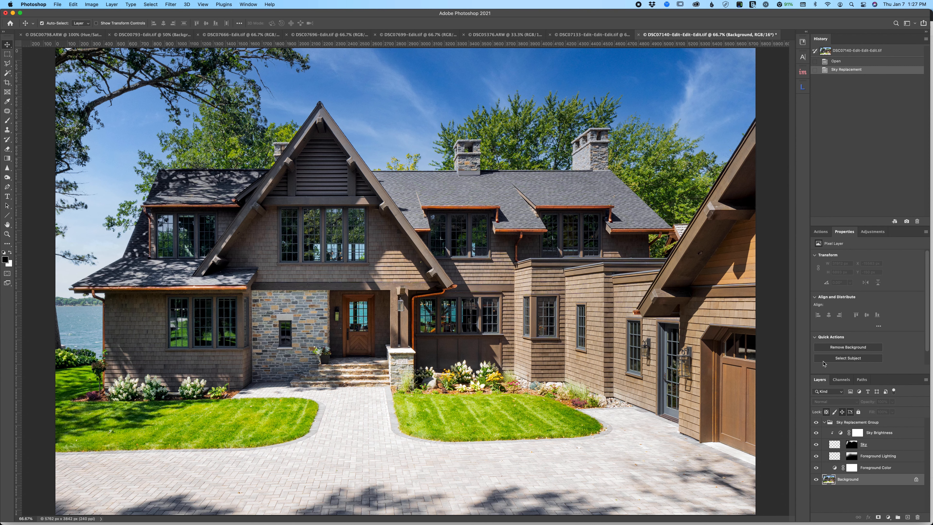
{"action": "left_click", "coordinate": [816, 445]}
{"action": "left_click", "coordinate": [816, 445]}
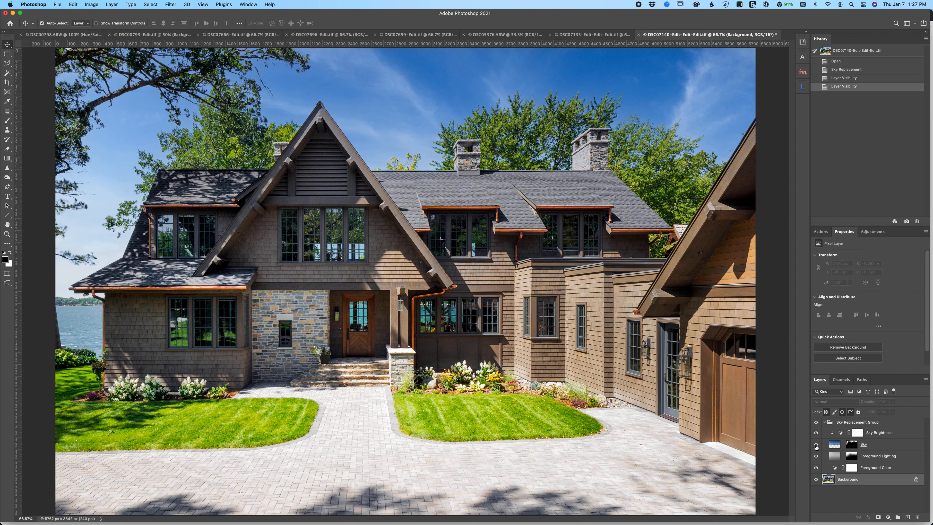
- Compare the finished skies of DSC07133 and DSC07140 with each other and look over the other open house photos
{"action": "left_click", "coordinate": [593, 34]}
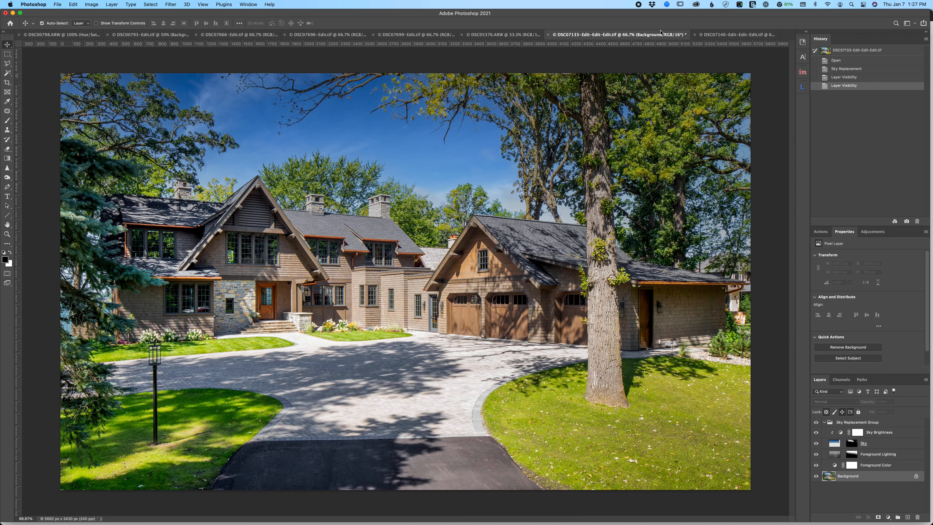
{"action": "left_click", "coordinate": [731, 35]}
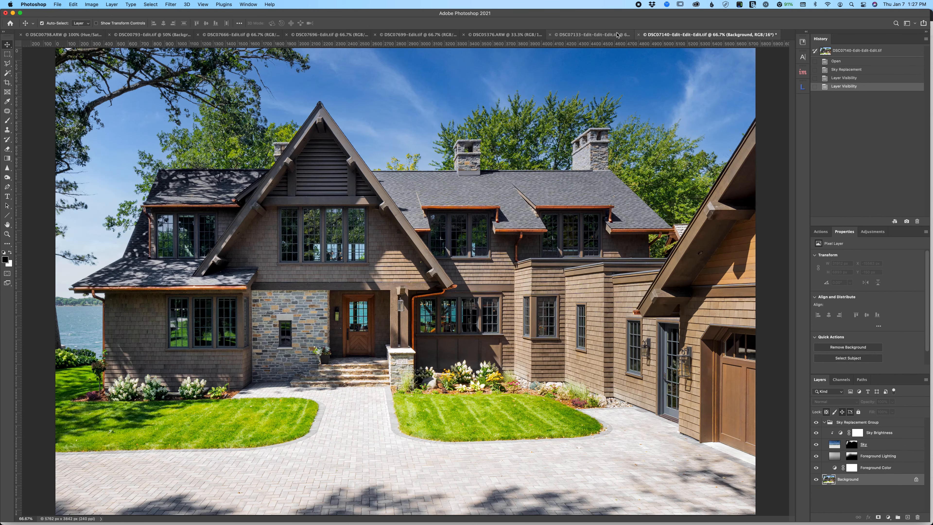
{"action": "left_click", "coordinate": [602, 35]}
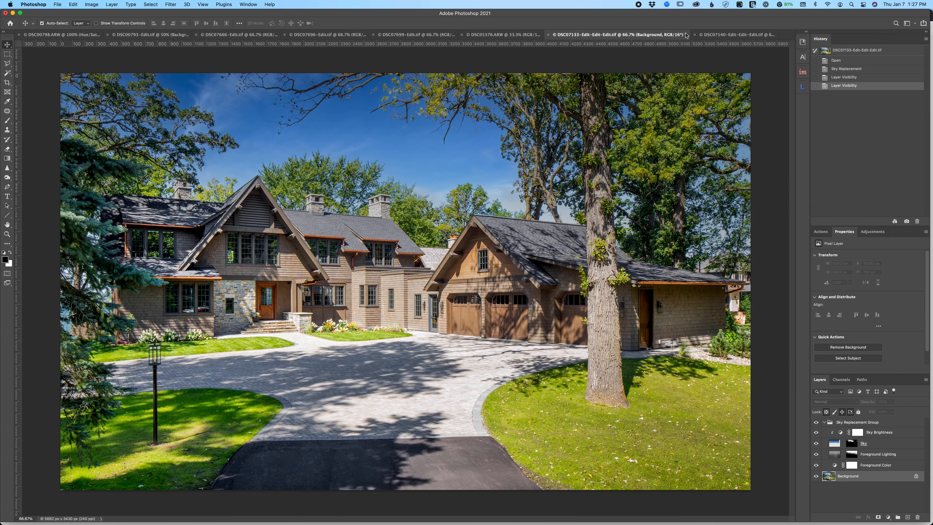
{"action": "left_click", "coordinate": [719, 36]}
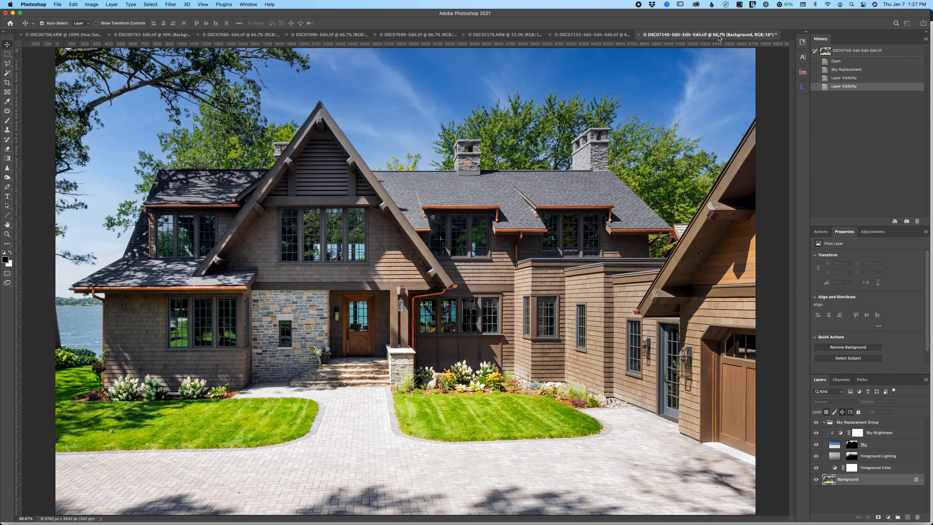
{"action": "left_click", "coordinate": [595, 36]}
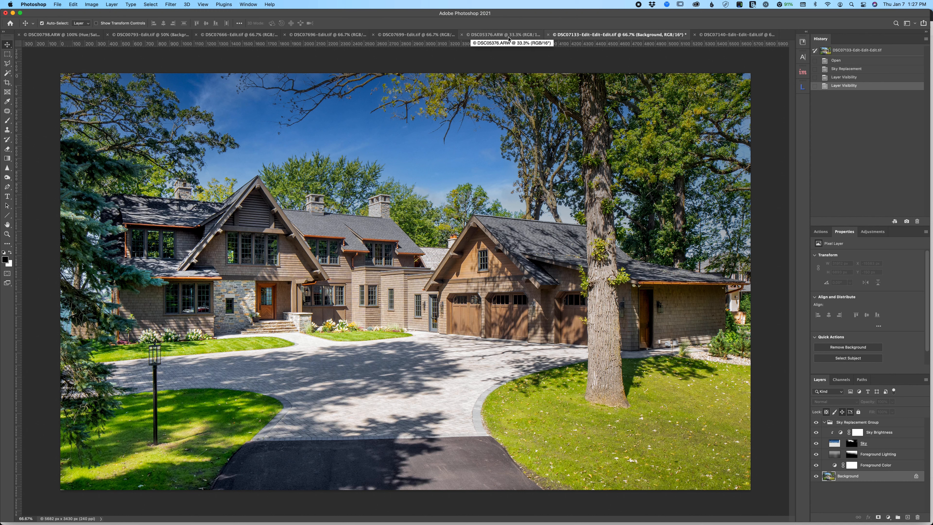
{"action": "left_click", "coordinate": [412, 36]}
{"action": "left_click", "coordinate": [532, 34]}
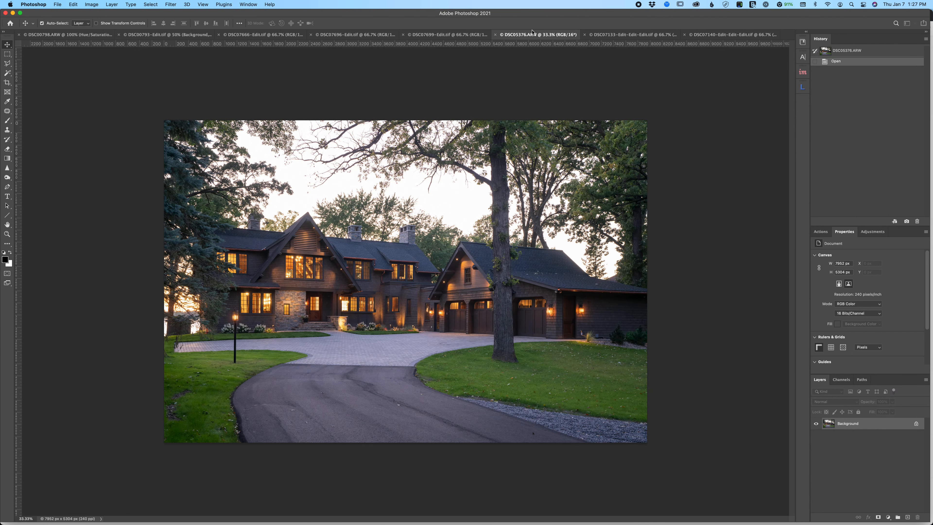
{"action": "left_click", "coordinate": [346, 36]}
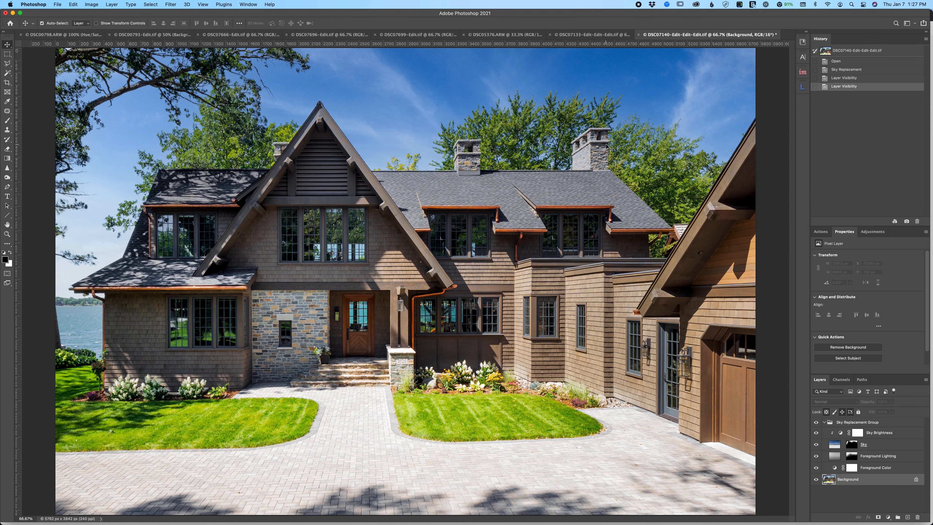
- Switch to Firefox, close the Summer - Morning 006 preview and return to The Sky Library's home page
{"action": "mouse_move", "coordinate": [572, 522]}
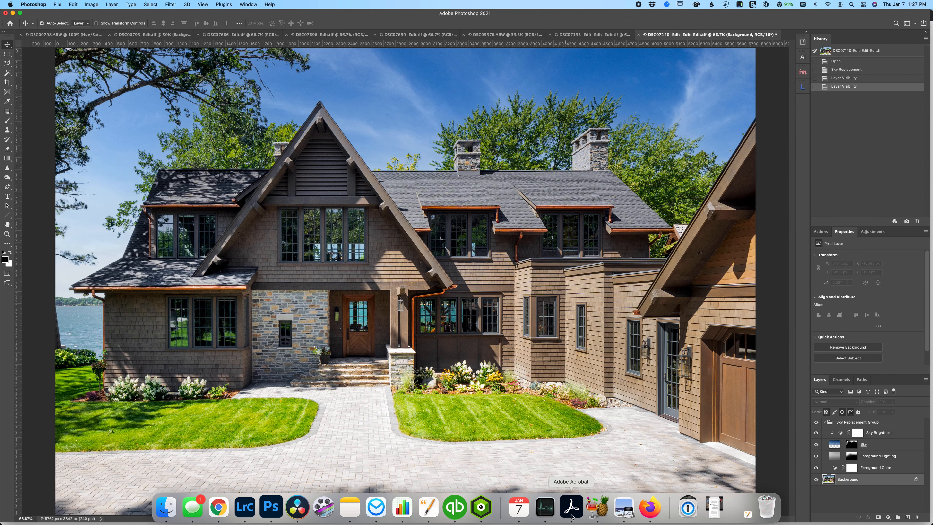
{"action": "left_click", "coordinate": [651, 507]}
{"action": "left_click", "coordinate": [673, 133]}
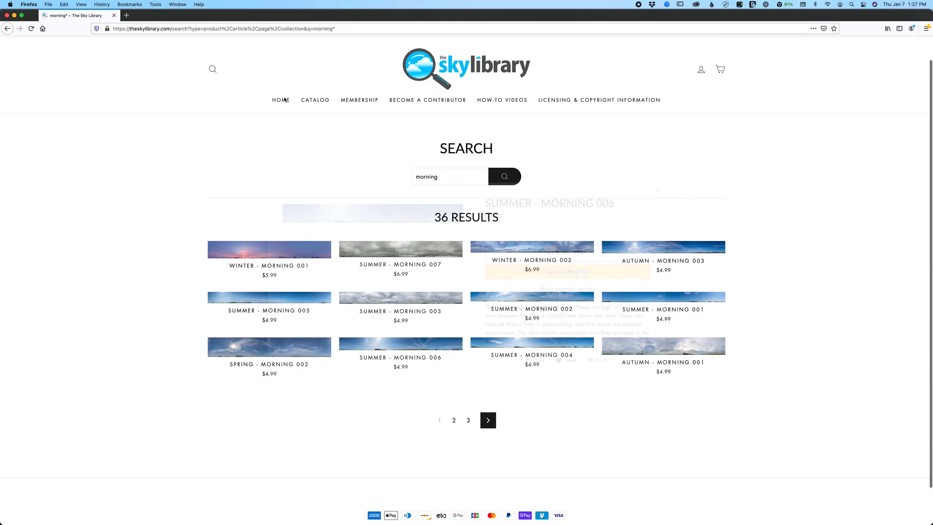
{"action": "left_click", "coordinate": [282, 99]}
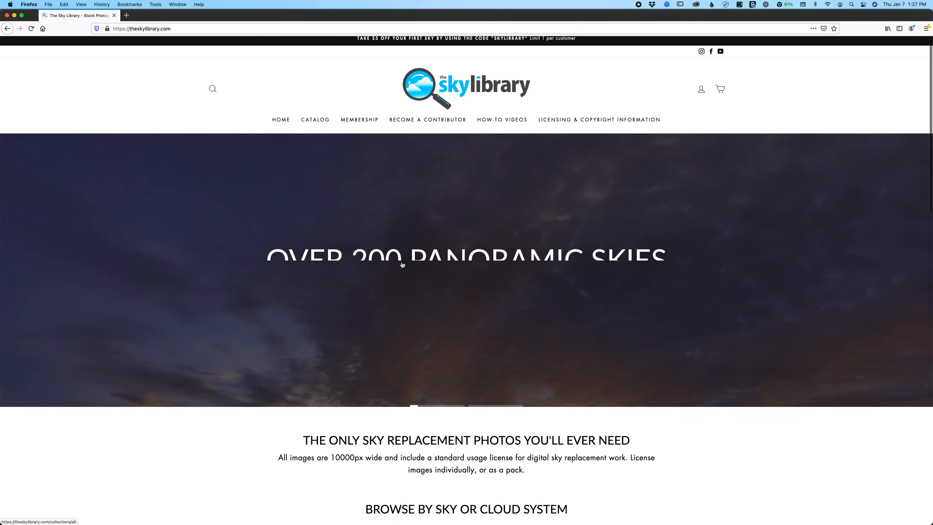
- Open the Sunsets collection from the sky categories and look through its panoramic evening skies
{"action": "scroll", "coordinate": [402, 264], "scroll_direction": "down", "scroll_amount": 12}
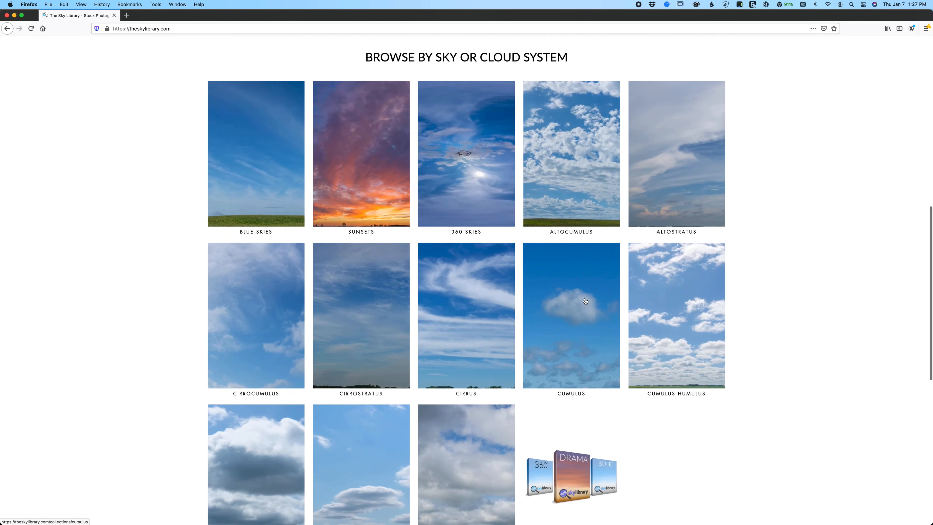
{"action": "left_click", "coordinate": [348, 179]}
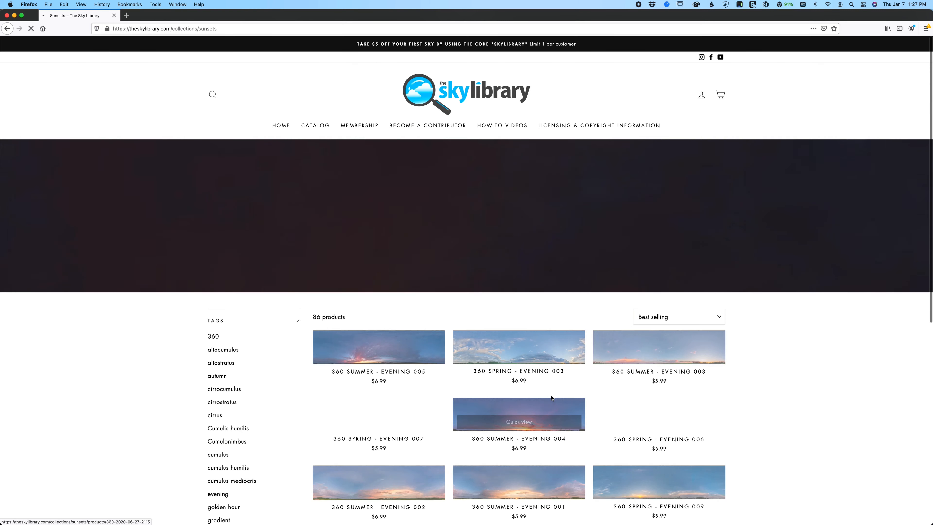
{"action": "scroll", "coordinate": [554, 353], "scroll_direction": "down", "scroll_amount": 5}
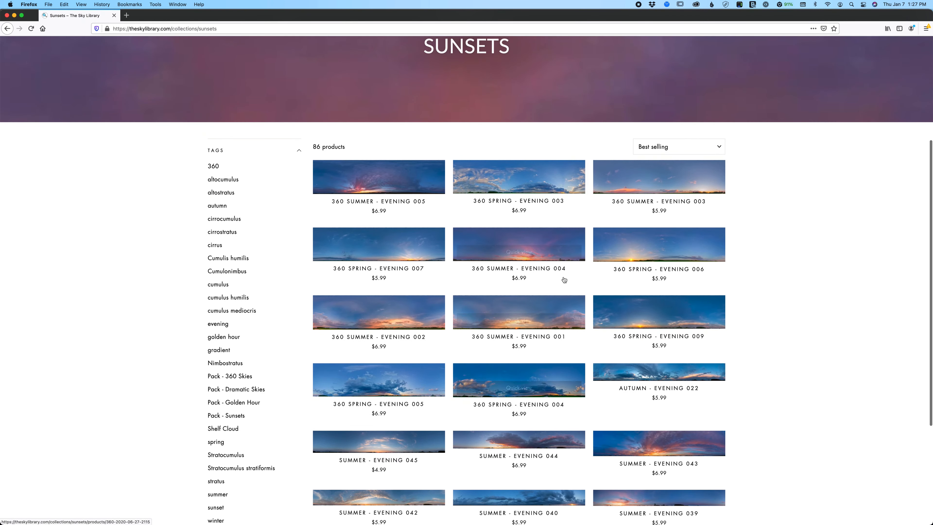
{"action": "scroll", "coordinate": [646, 330], "scroll_direction": "down", "scroll_amount": 1}
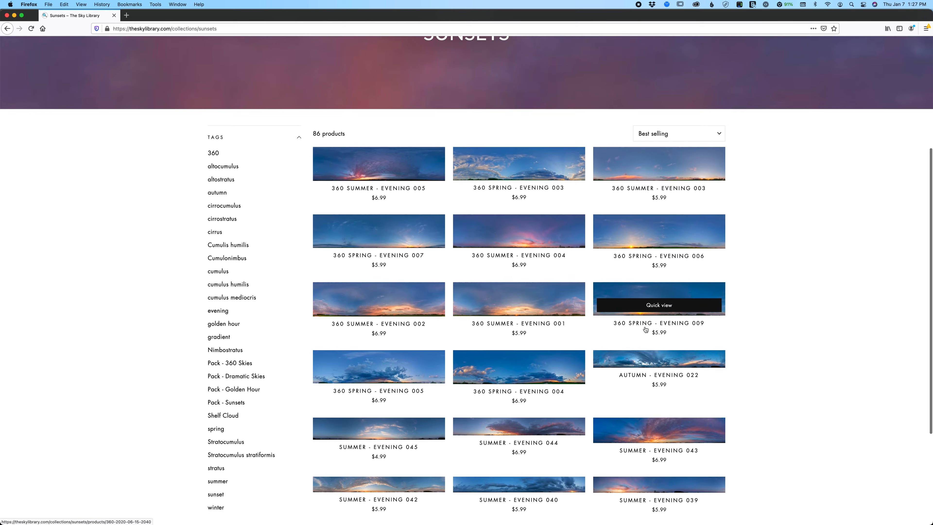
{"action": "scroll", "coordinate": [645, 330], "scroll_direction": "down", "scroll_amount": 8}
{"action": "scroll", "coordinate": [394, 213], "scroll_direction": "up", "scroll_amount": 13}
- View The Sky Library's membership levels on Patreon and return to the site's home page
{"action": "left_click", "coordinate": [280, 125]}
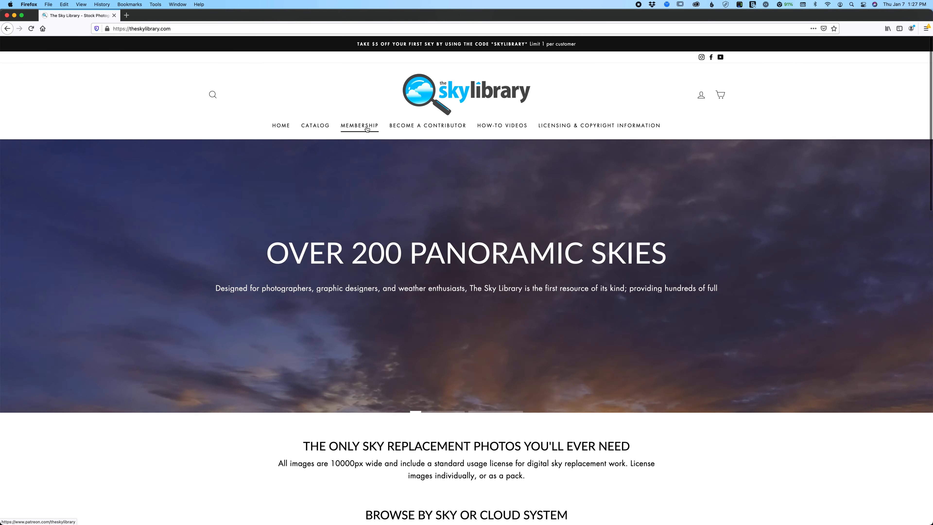
{"action": "left_click", "coordinate": [367, 127]}
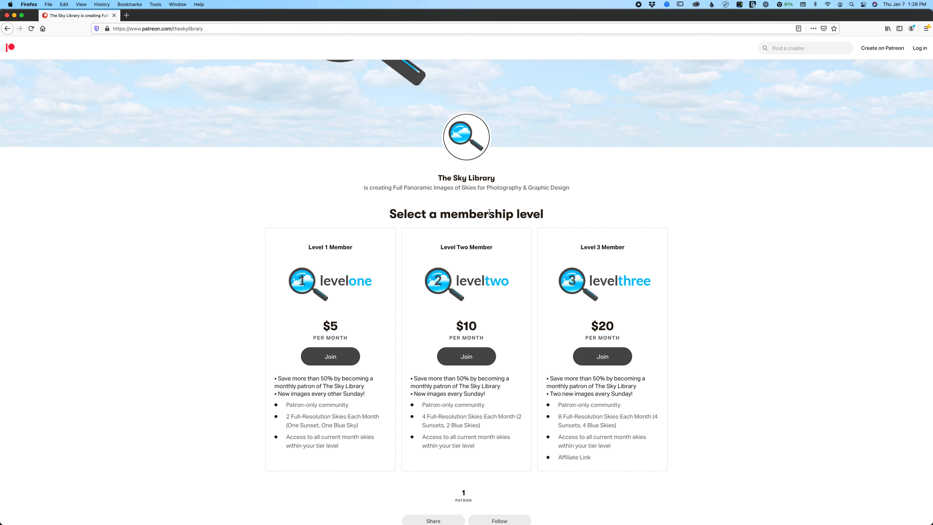
{"action": "left_click", "coordinate": [7, 28]}
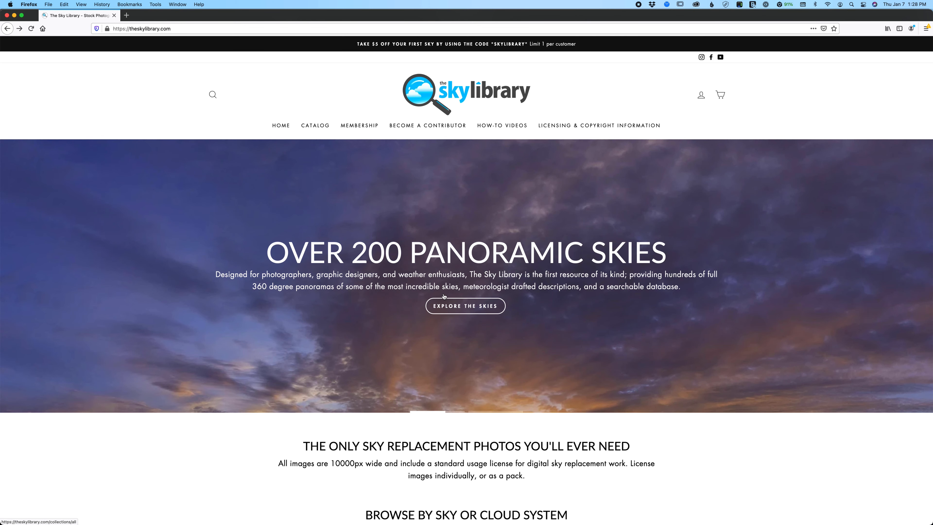
- Look over the home page's introduction and its categories for browsing by sky or cloud system
{"action": "scroll", "coordinate": [449, 260], "scroll_direction": "down", "scroll_amount": 9}
{"action": "scroll", "coordinate": [457, 248], "scroll_direction": "down", "scroll_amount": 3}
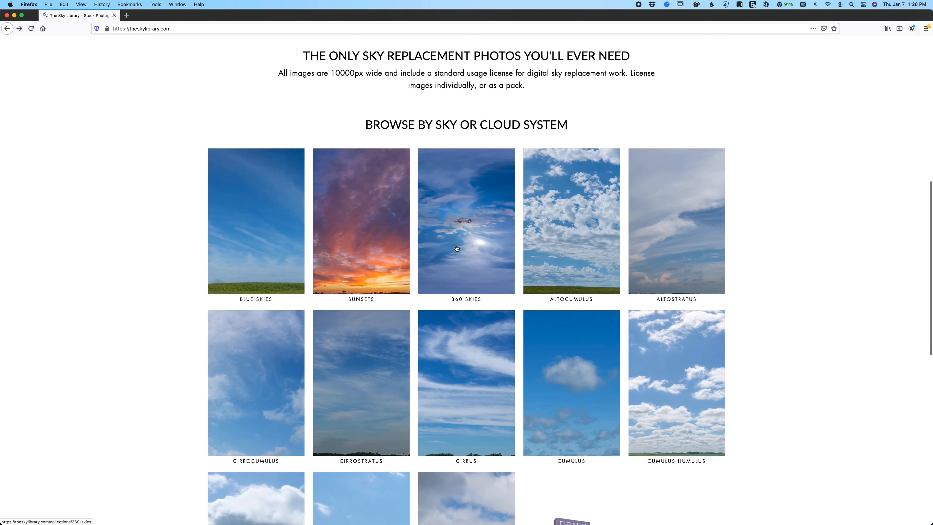
{"action": "scroll", "coordinate": [457, 248], "scroll_direction": "up", "scroll_amount": 5}
{"action": "scroll", "coordinate": [456, 246], "scroll_direction": "up", "scroll_amount": 8}
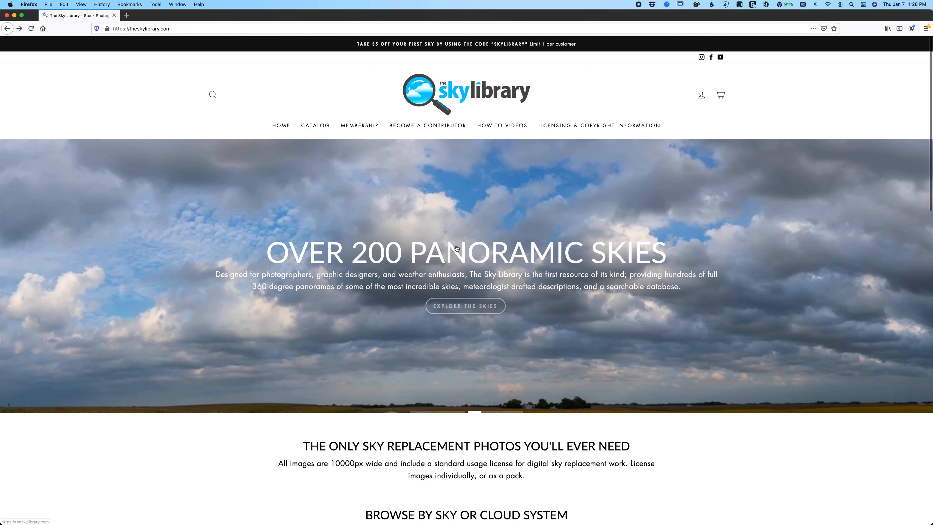
{"action": "scroll", "coordinate": [404, 265], "scroll_direction": "down", "scroll_amount": 3}
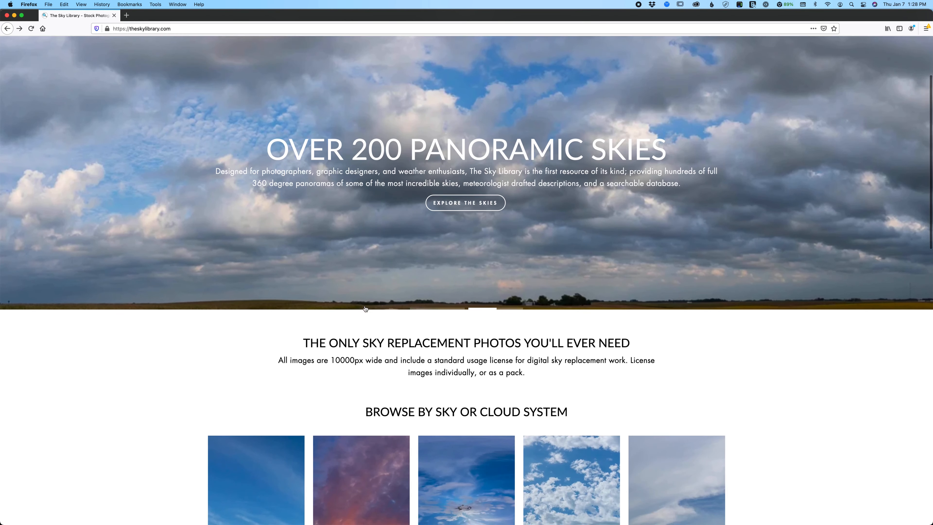
{"action": "scroll", "coordinate": [366, 309], "scroll_direction": "up", "scroll_amount": 3}
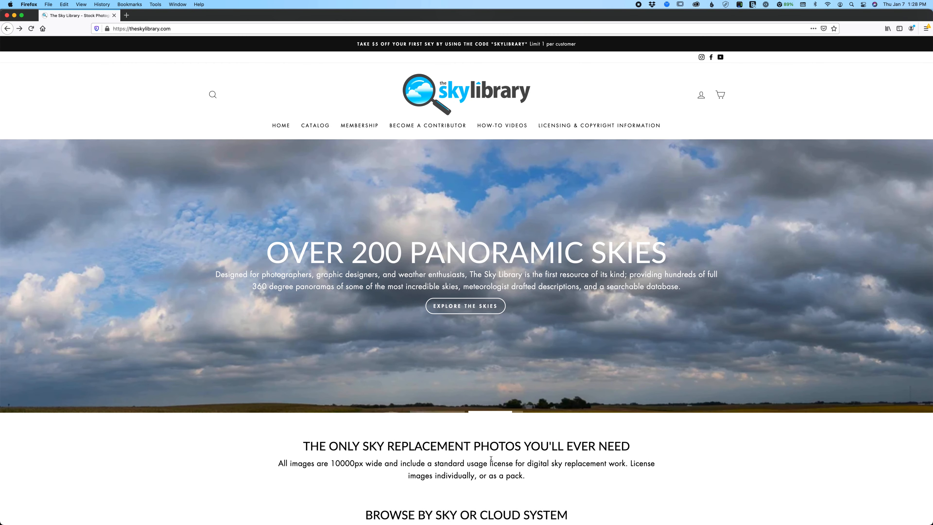